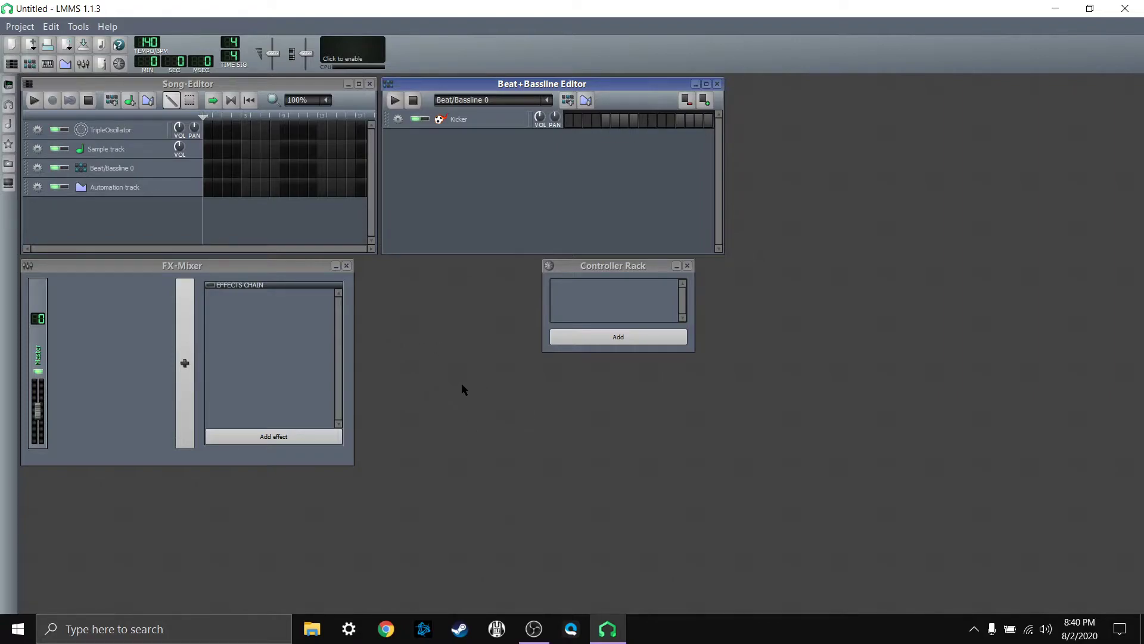
# Step: Close the FX-Mixer, Controller Rack and Beat+Bassline Editor windows, leaving only the Song-Editor open
pyautogui.click(347, 265)
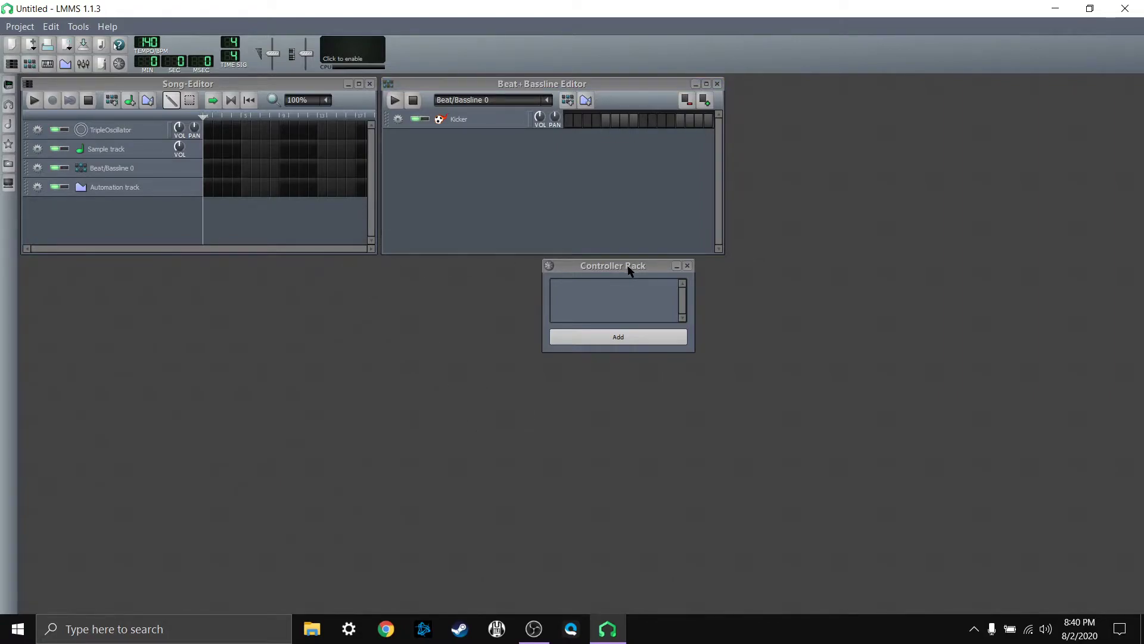
pyautogui.click(687, 266)
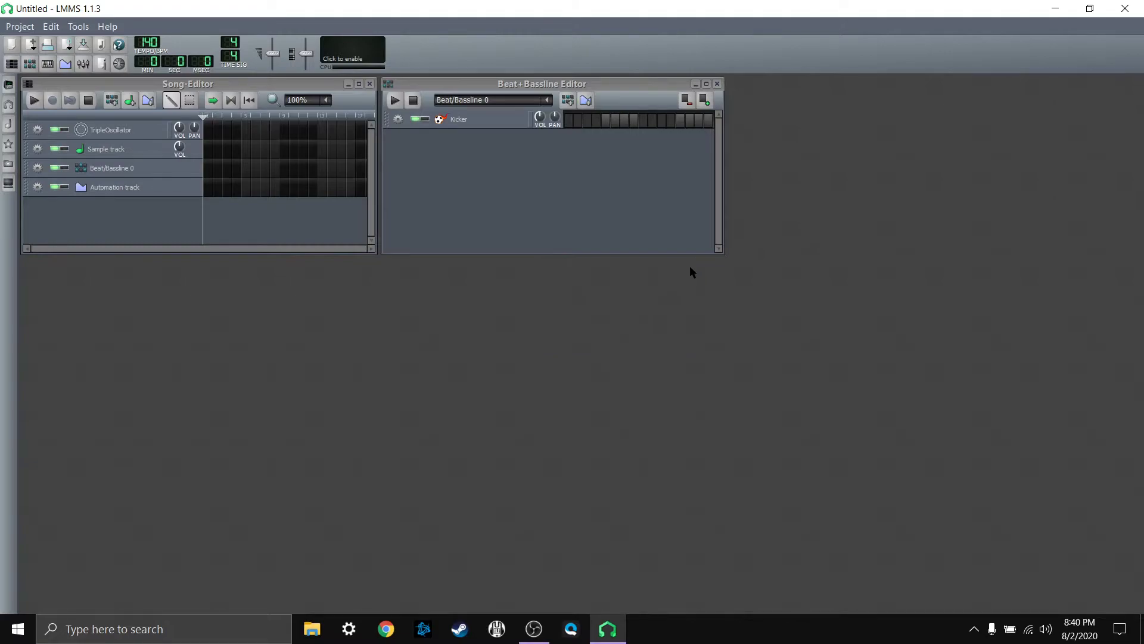
pyautogui.click(718, 96)
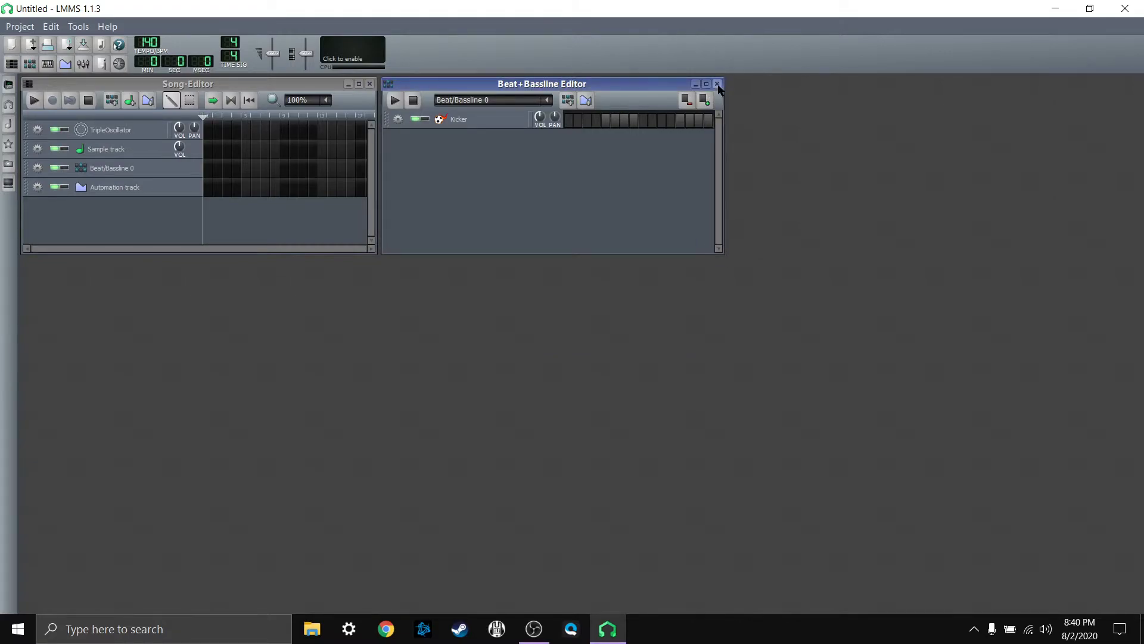
pyautogui.click(717, 83)
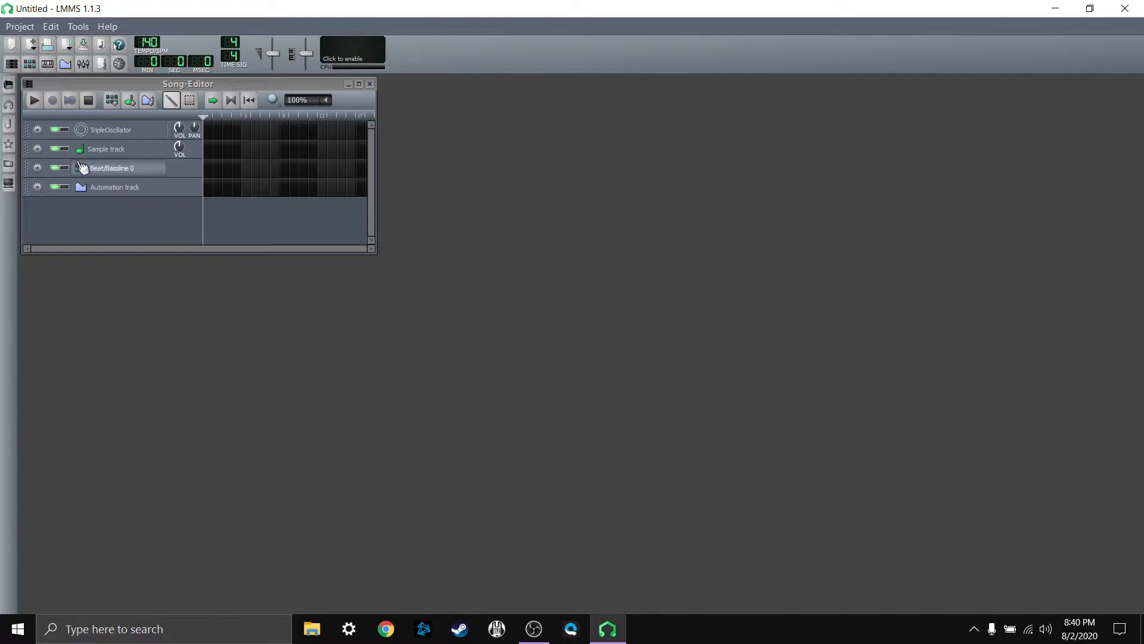
# Step: Remove all four default tracks from the Song-Editor: TripleOscillator, Sample track, Beat/Bassline 0 and Automation track
pyautogui.click(38, 129)
pyautogui.click(40, 168)
pyautogui.click(38, 129)
pyautogui.click(50, 164)
pyautogui.click(39, 129)
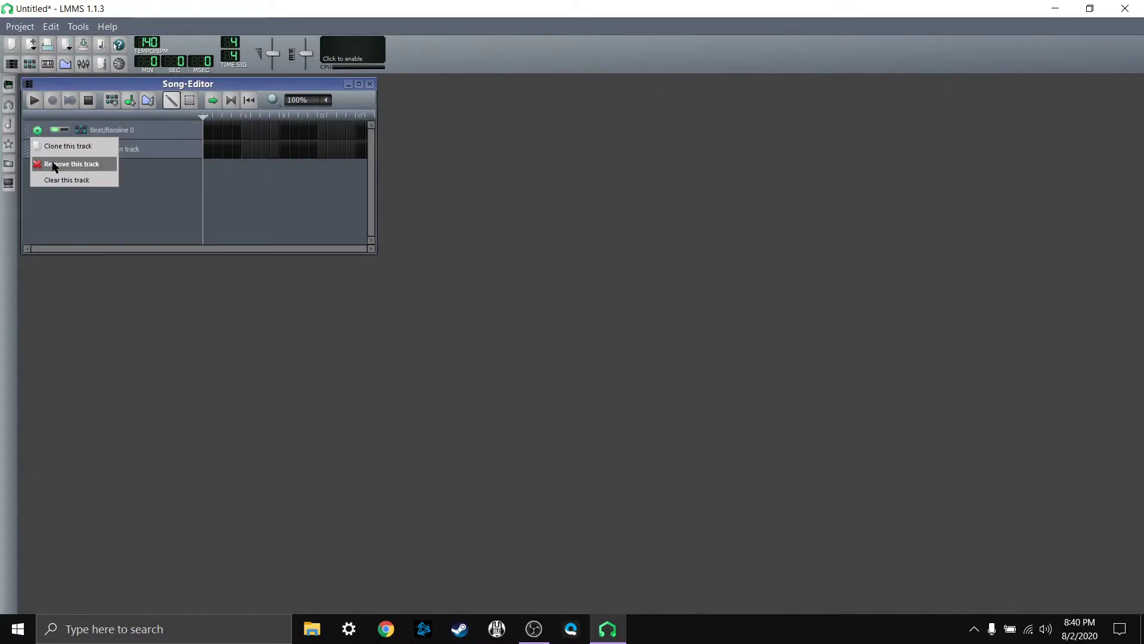
pyautogui.click(50, 163)
pyautogui.click(38, 129)
pyautogui.click(63, 164)
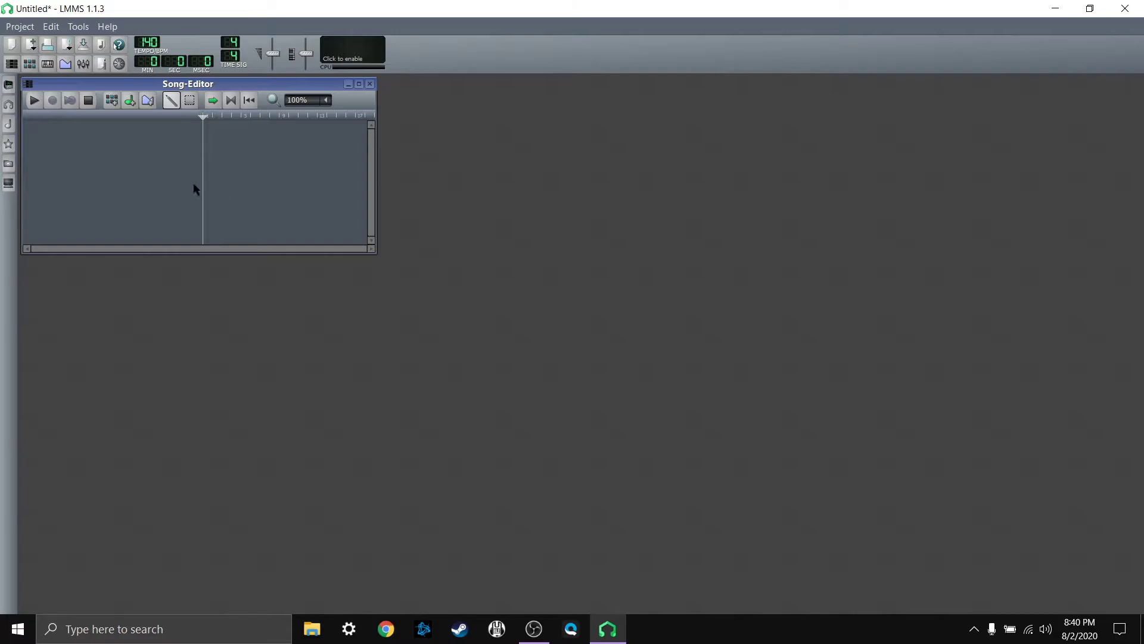
# Step: Add GeneralUser GS v1.471.sf2 from the GeneralUser GS 1.471 sample folder as a Song-Editor track, and hide the sample browser
pyautogui.click(10, 122)
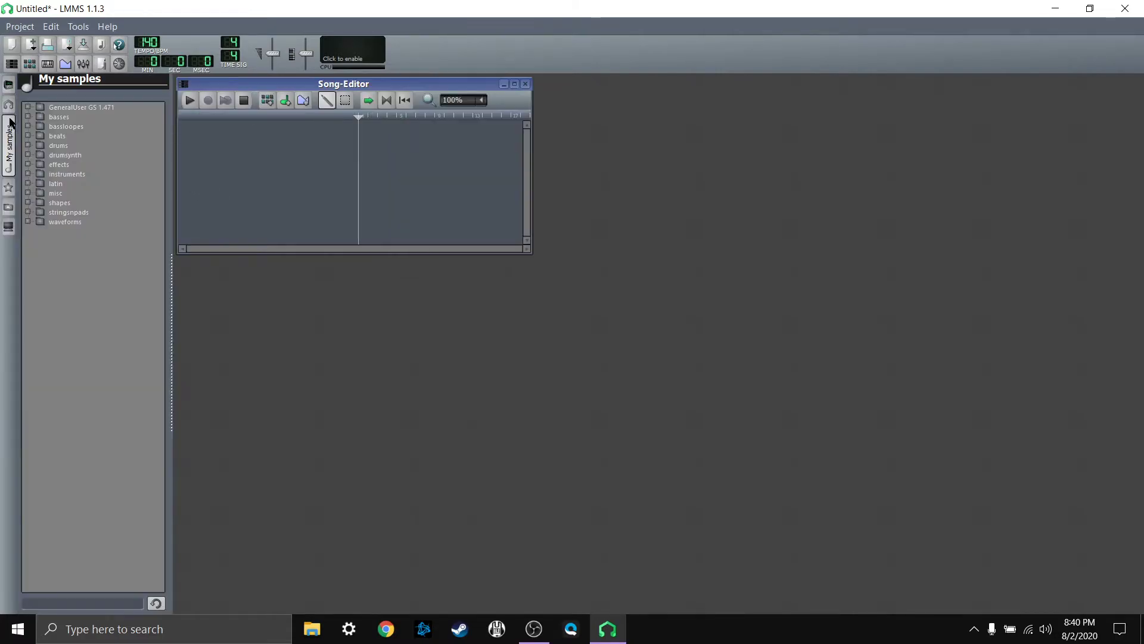
pyautogui.click(27, 107)
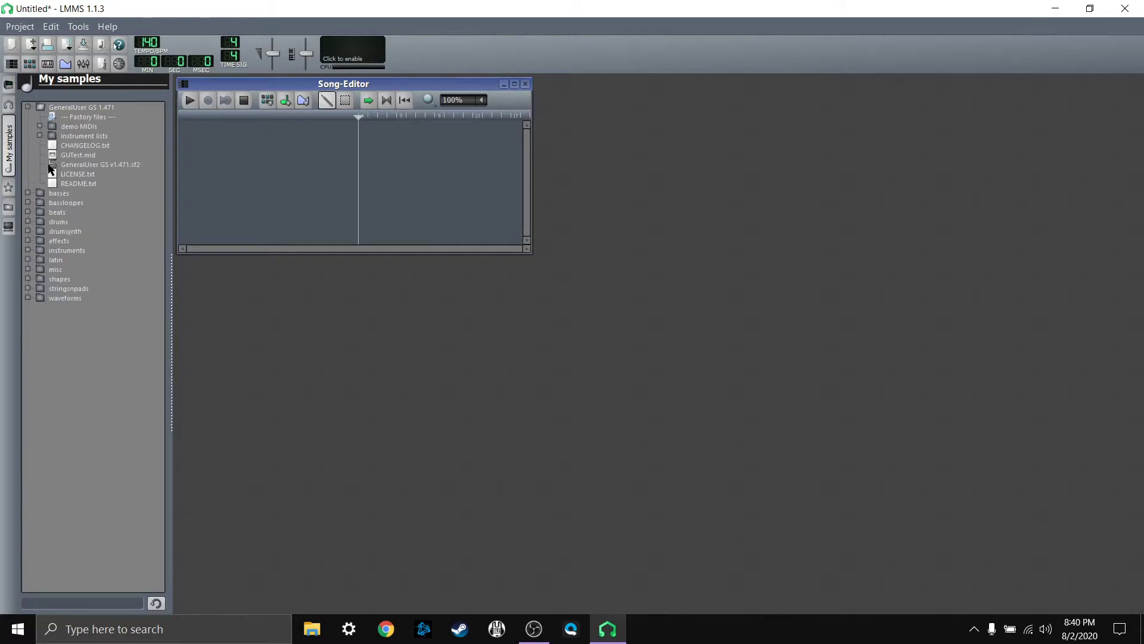
pyautogui.click(76, 166)
pyautogui.moveTo(76, 167); pyautogui.dragTo(230, 164)
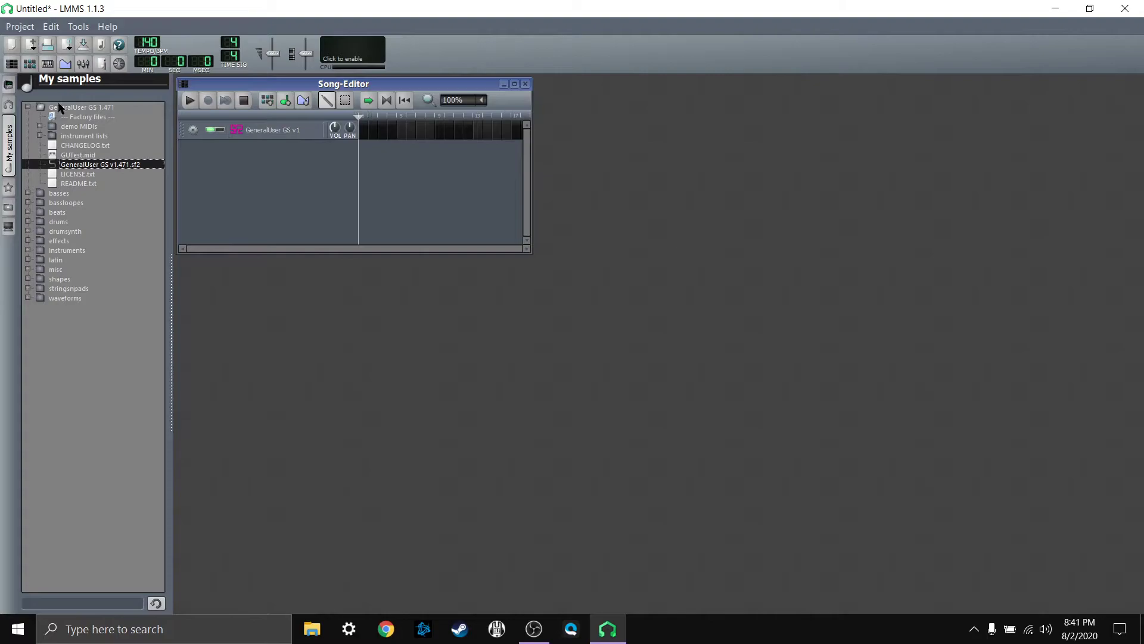
pyautogui.click(10, 152)
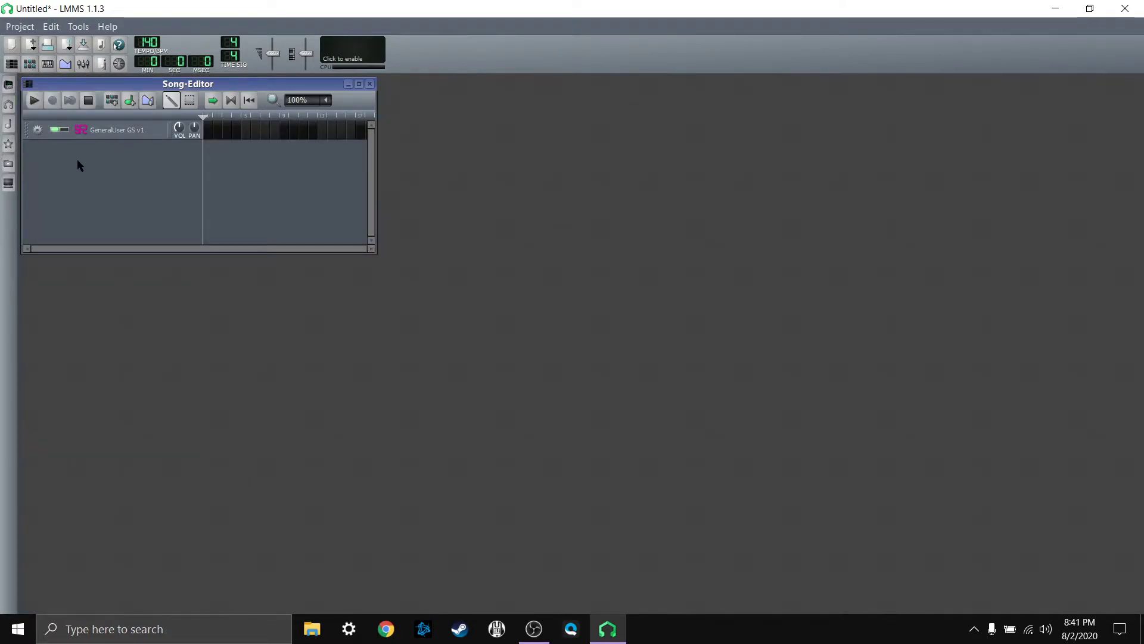
# Step: Rename the soundfont track as "piano"
pyautogui.doubleClick(119, 134)
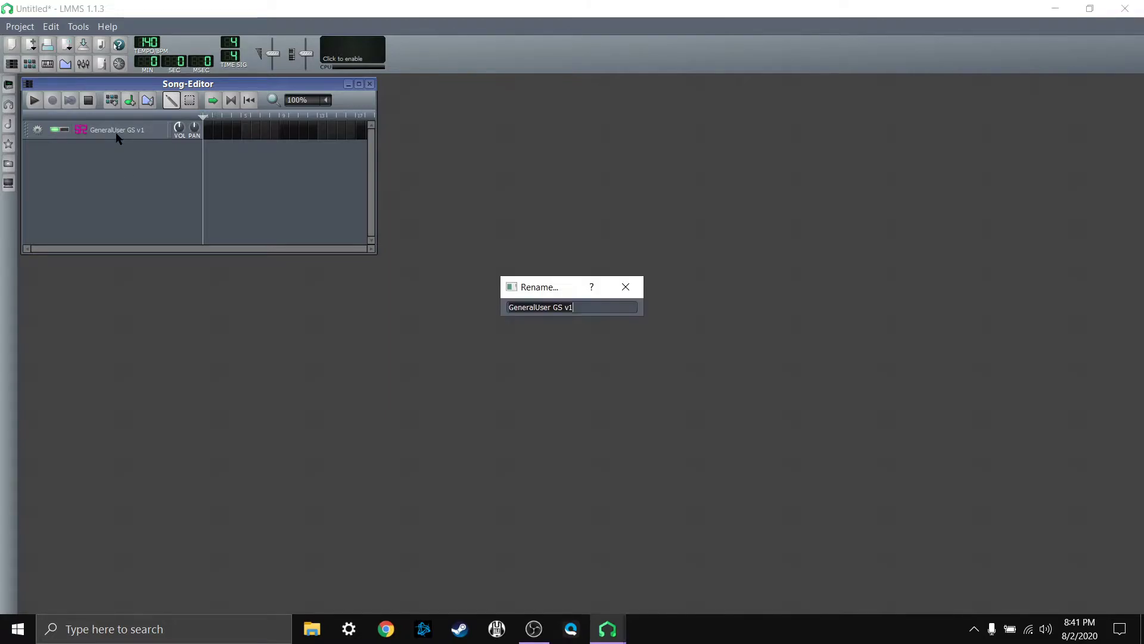
pyautogui.write('piano')
pyautogui.press('Return')
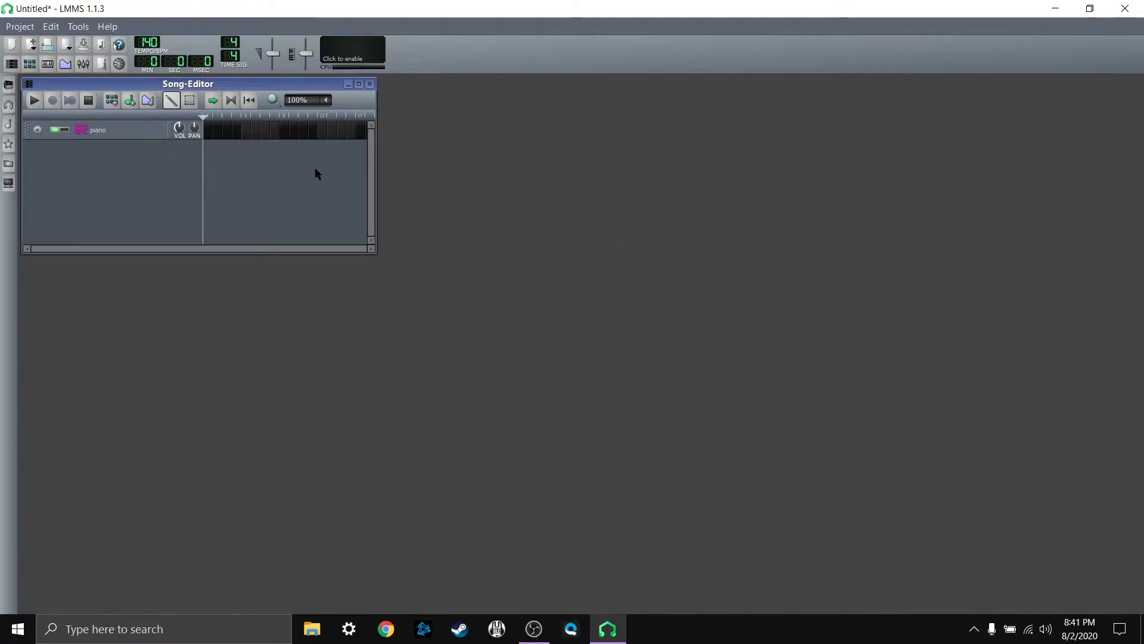
# Step: Set the piano track's soundfont patch to Bright Grand in bank 0
pyautogui.click(123, 133)
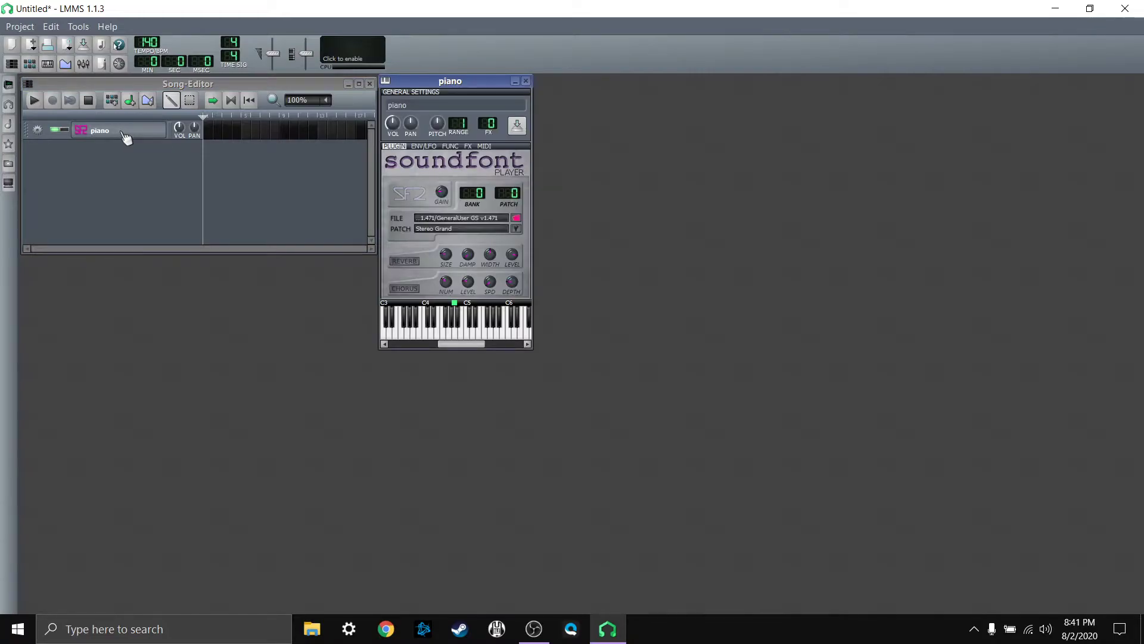
pyautogui.click(516, 228)
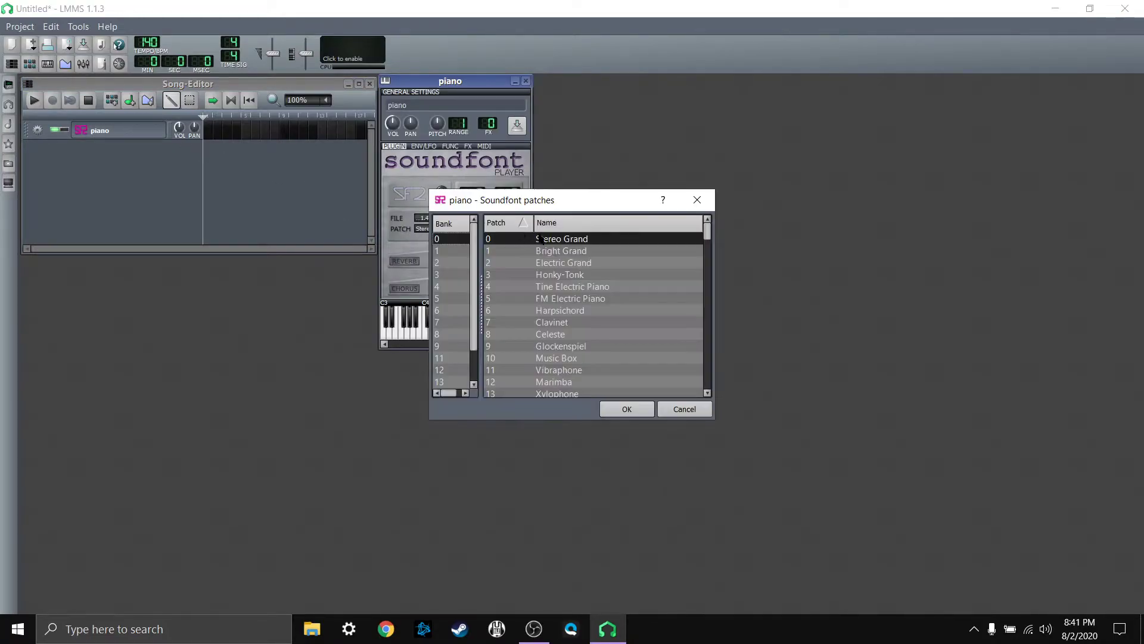
pyautogui.click(568, 250)
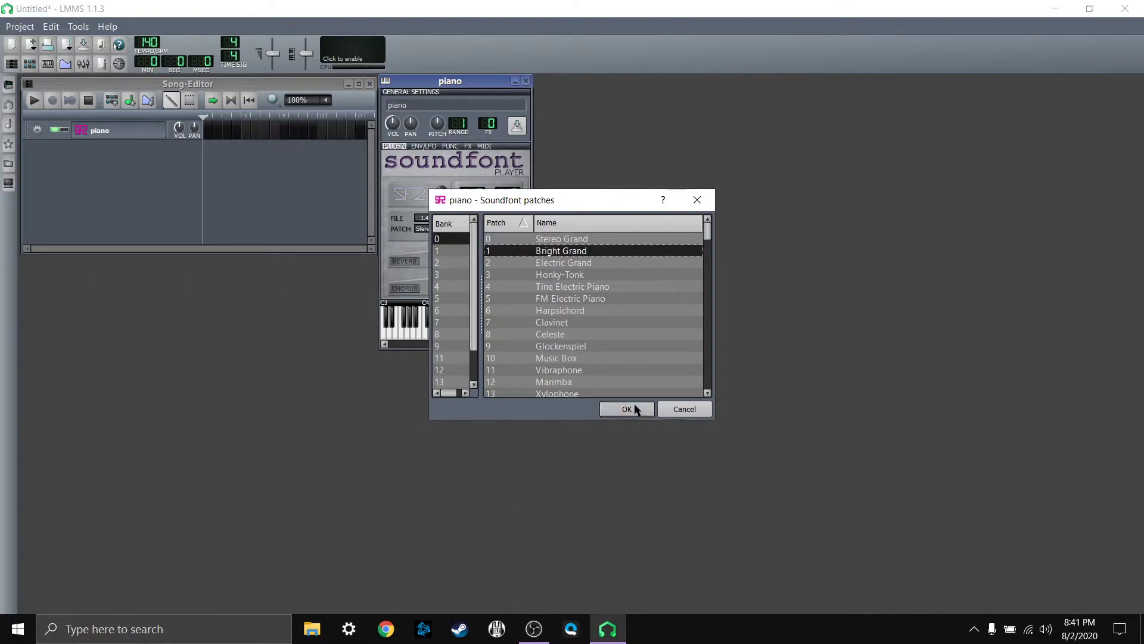
pyautogui.click(633, 408)
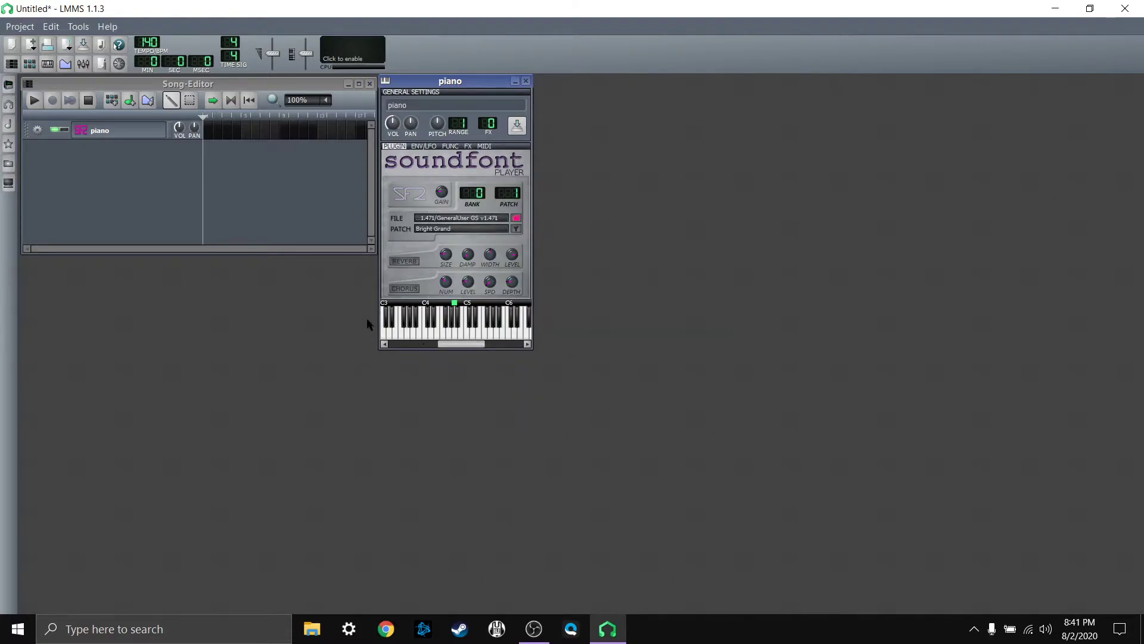
# Step: Assign the V49 keyboard as the piano track's MIDI input
pyautogui.click(38, 130)
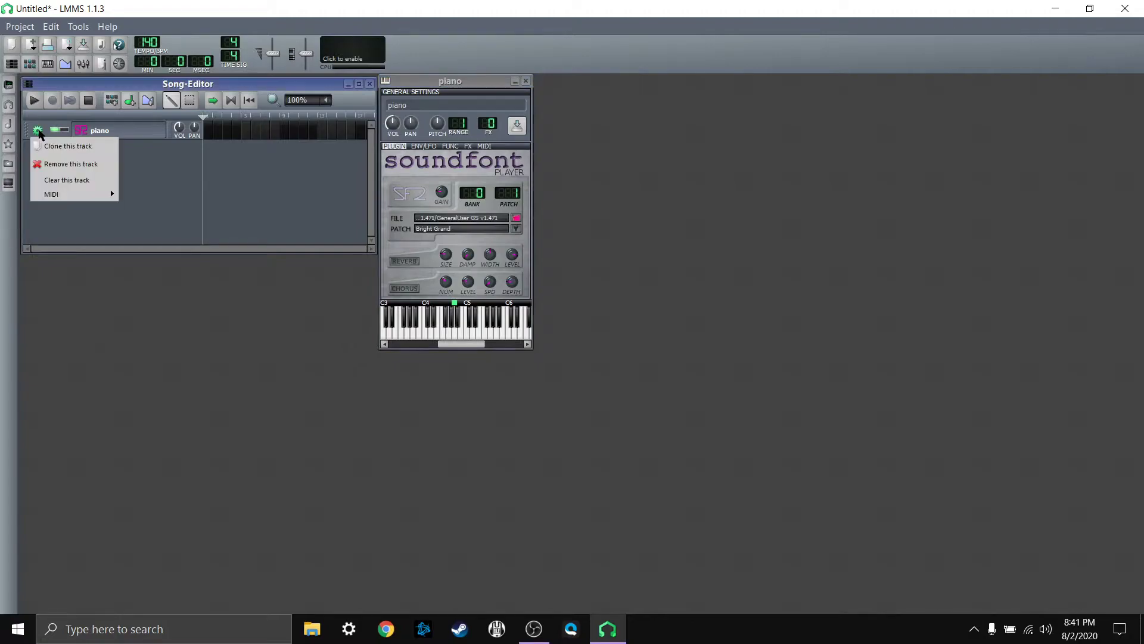
pyautogui.moveTo(62, 194)
pyautogui.moveTo(140, 195)
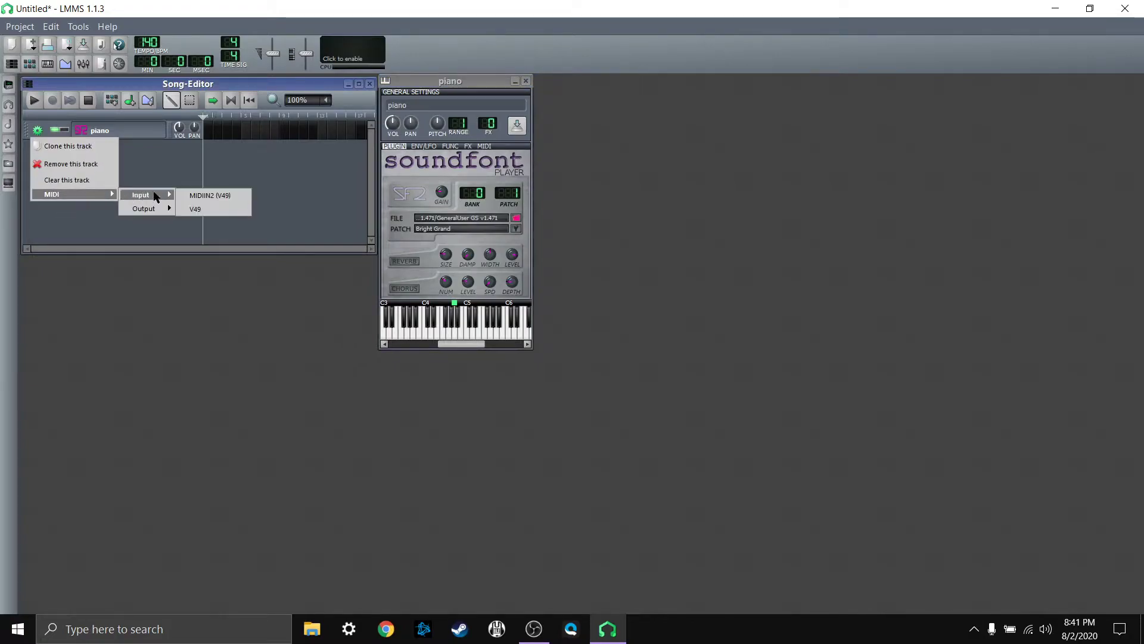
pyautogui.click(202, 212)
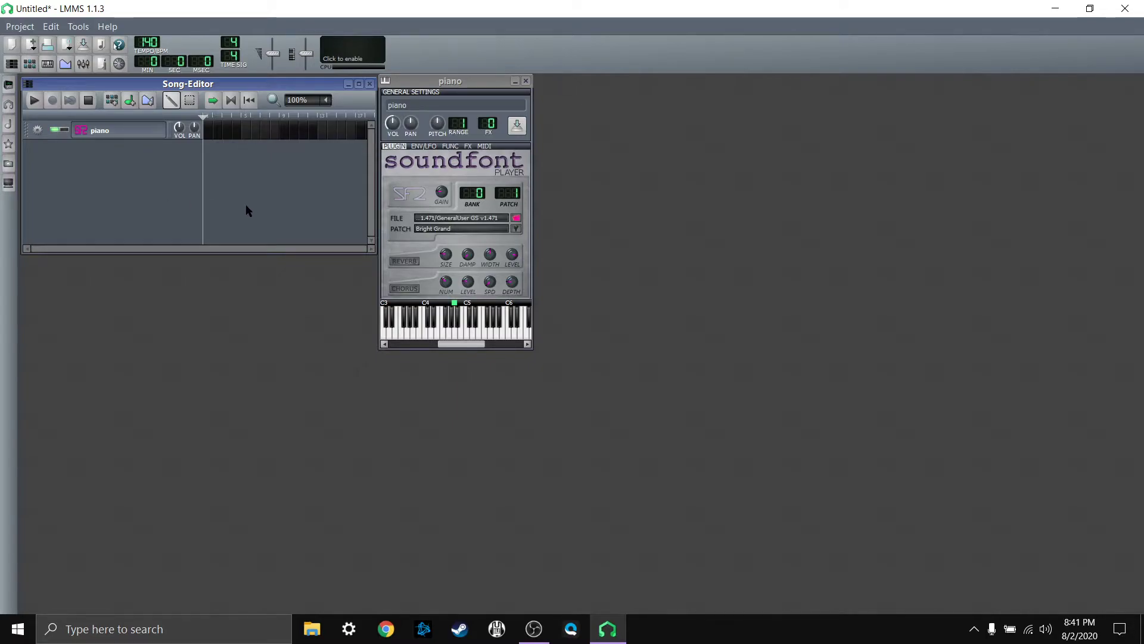
# Step: Open the piano track's first pattern in the Piano-Roll, enlarge the editor to fill the workspace and show octaves C2 to C6
pyautogui.doubleClick(213, 137)
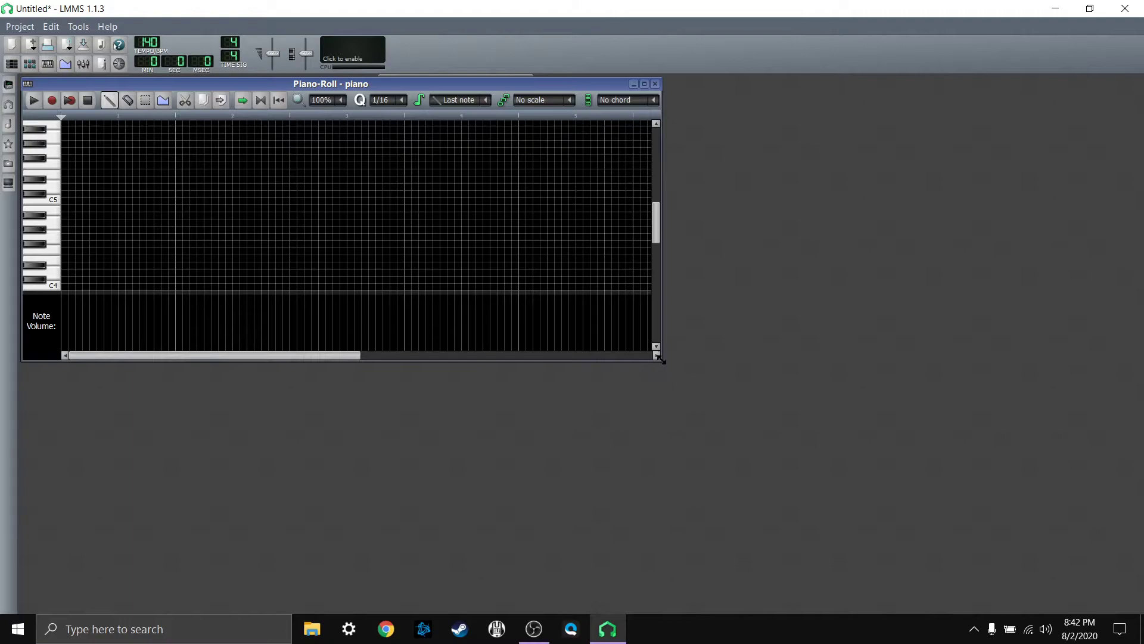
pyautogui.moveTo(660, 360); pyautogui.dragTo(1136, 608)
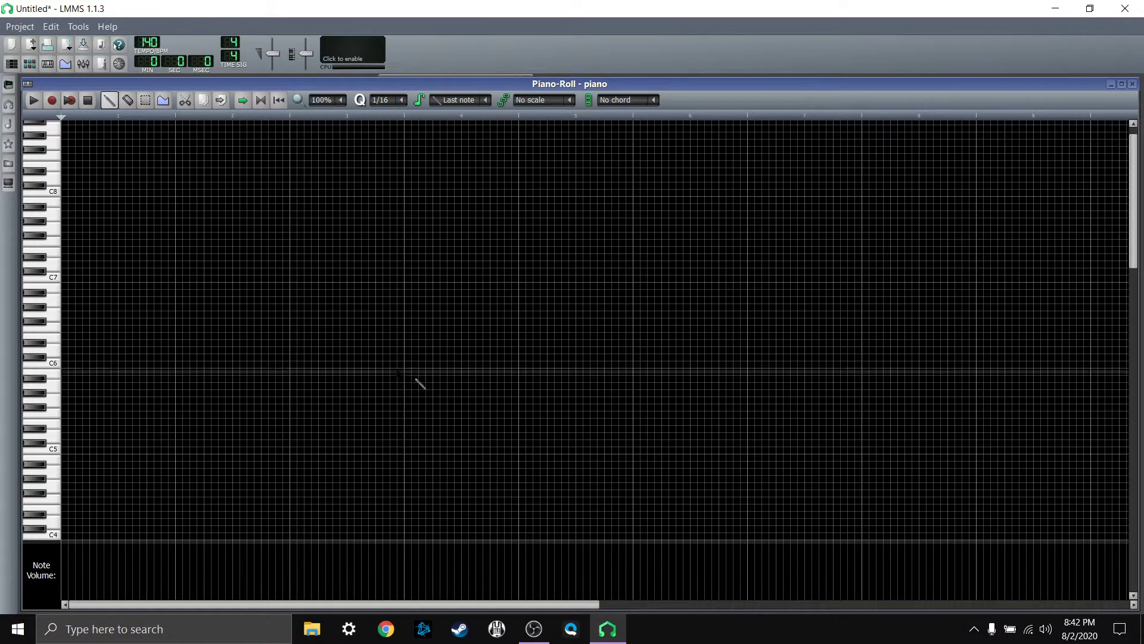
pyautogui.scroll(-4, 331, 331)
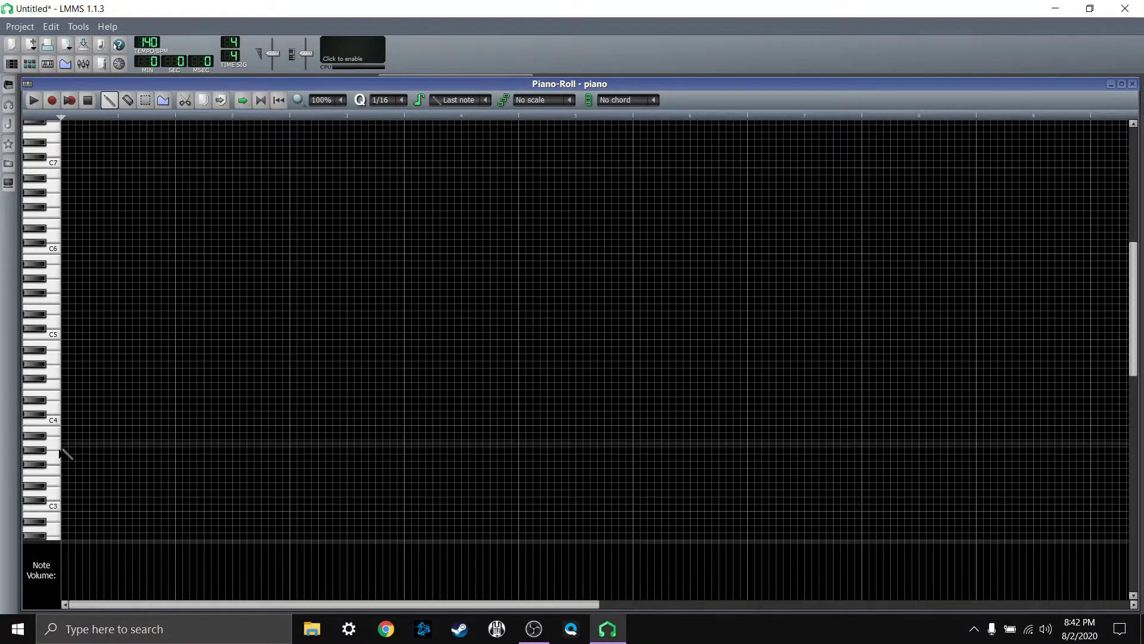
pyautogui.scroll(-2, 161, 377)
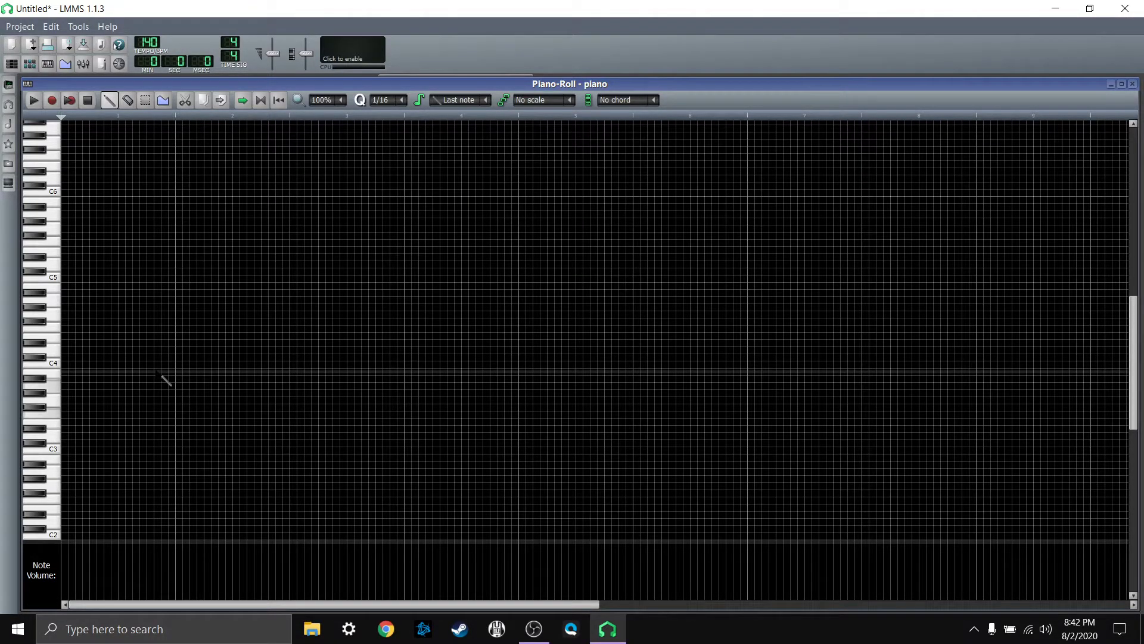
pyautogui.scroll(-1, 166, 380)
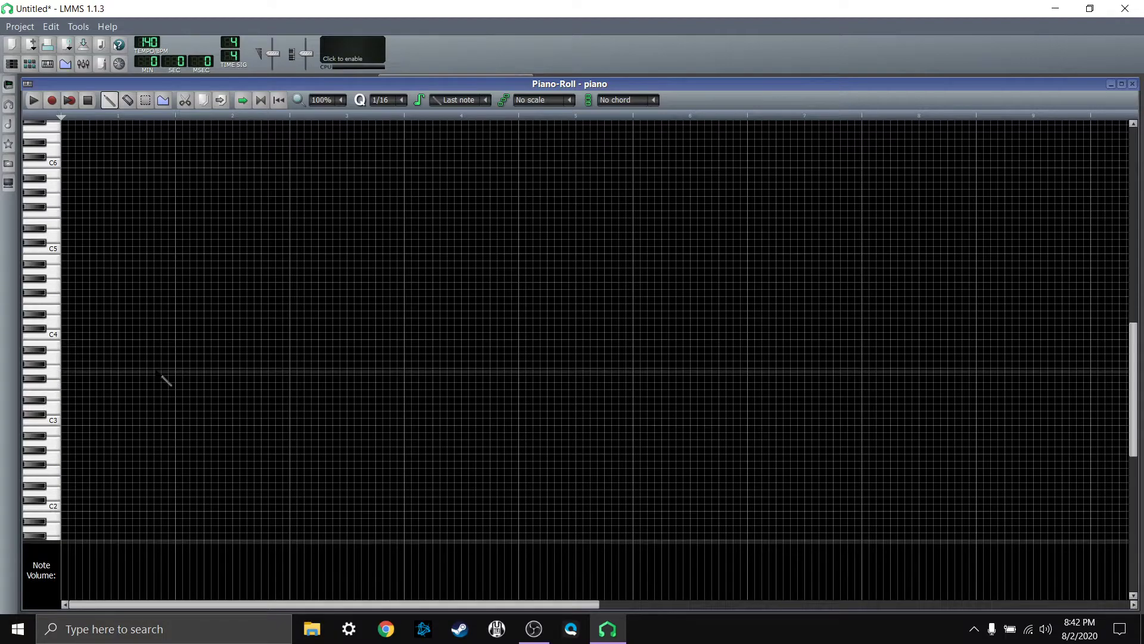
pyautogui.scroll(-2, 160, 373)
pyautogui.scroll(-1, 160, 373)
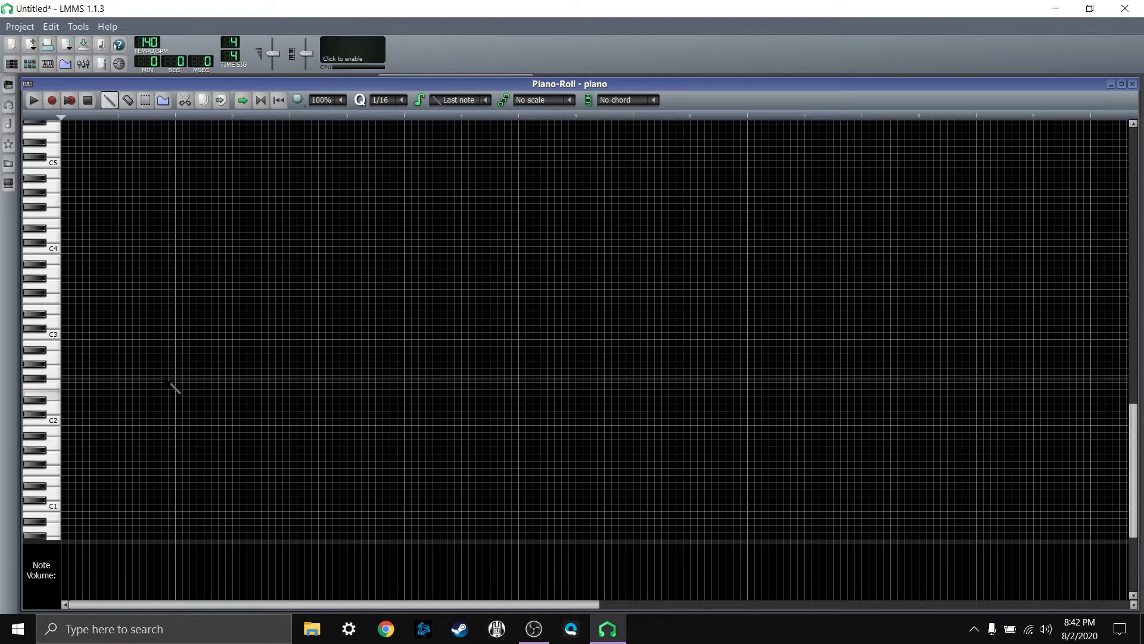
pyautogui.scroll(1, 174, 388)
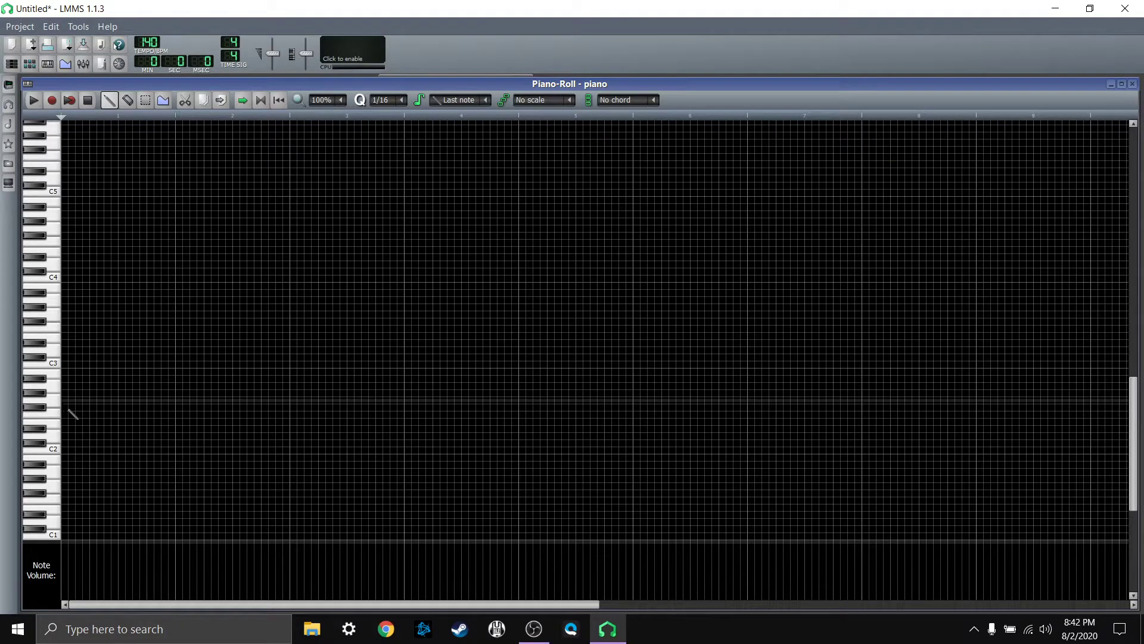
pyautogui.scroll(2, 142, 412)
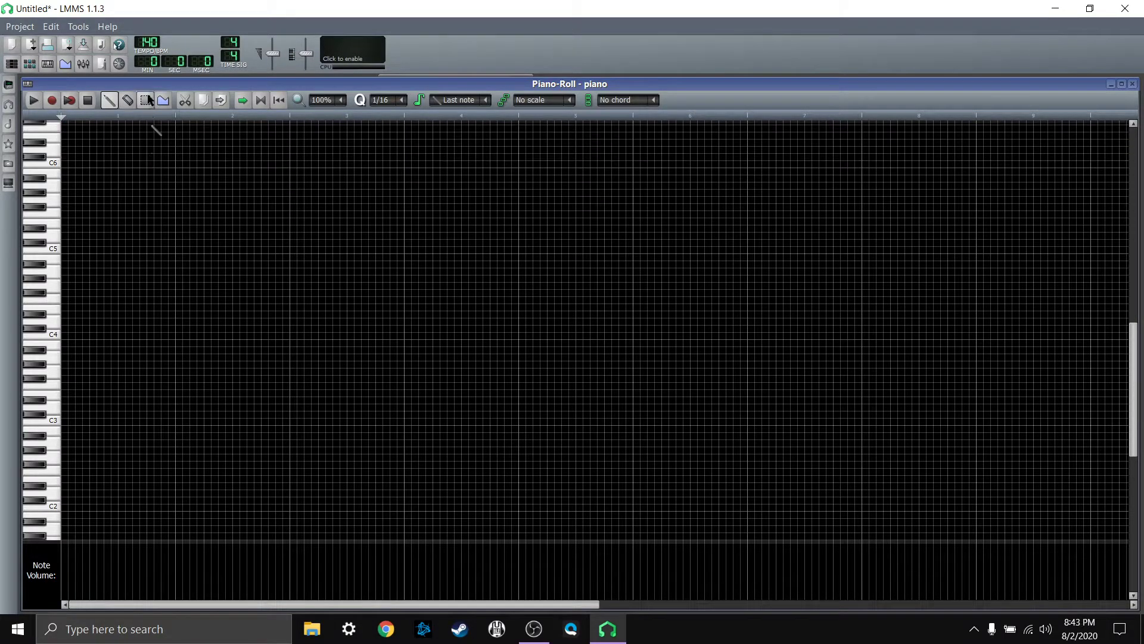
# Step: Set the song tempo to 70 BPM
pyautogui.click(148, 45)
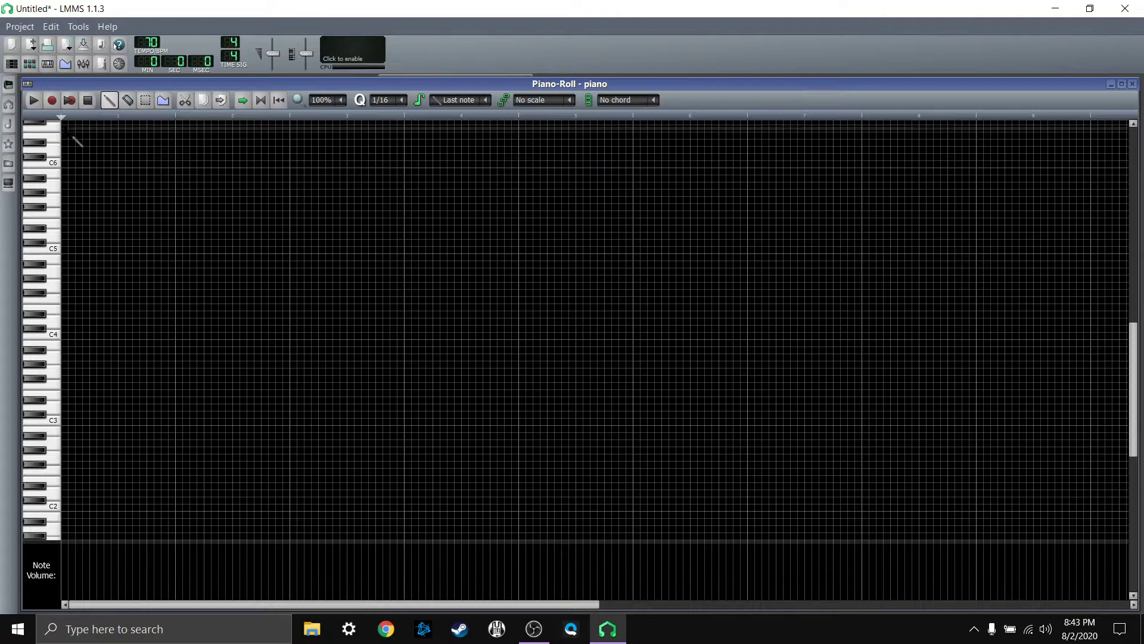
# Step: Run and stop a trial recording and a trial playback of the empty piano pattern
pyautogui.click(53, 101)
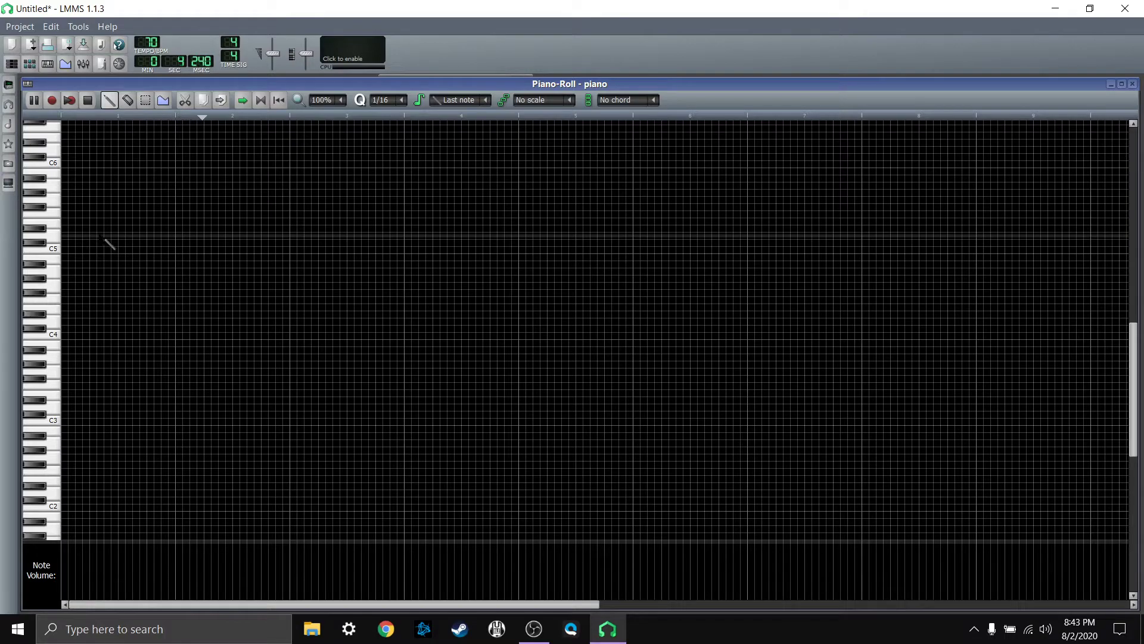
pyautogui.click(87, 100)
pyautogui.press('space')
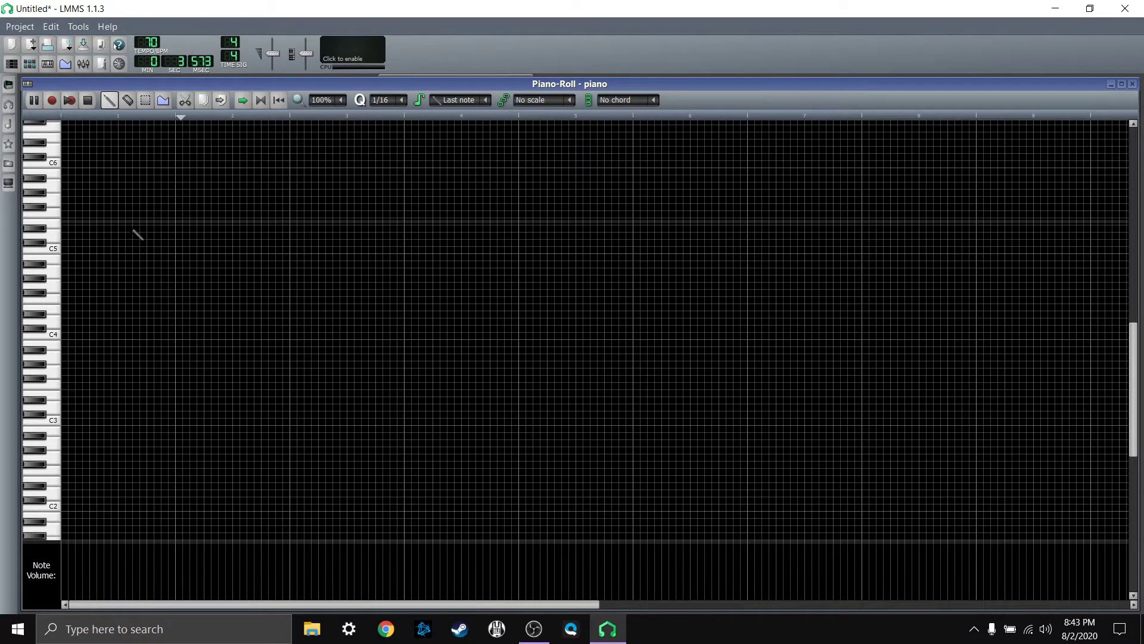
pyautogui.click(90, 102)
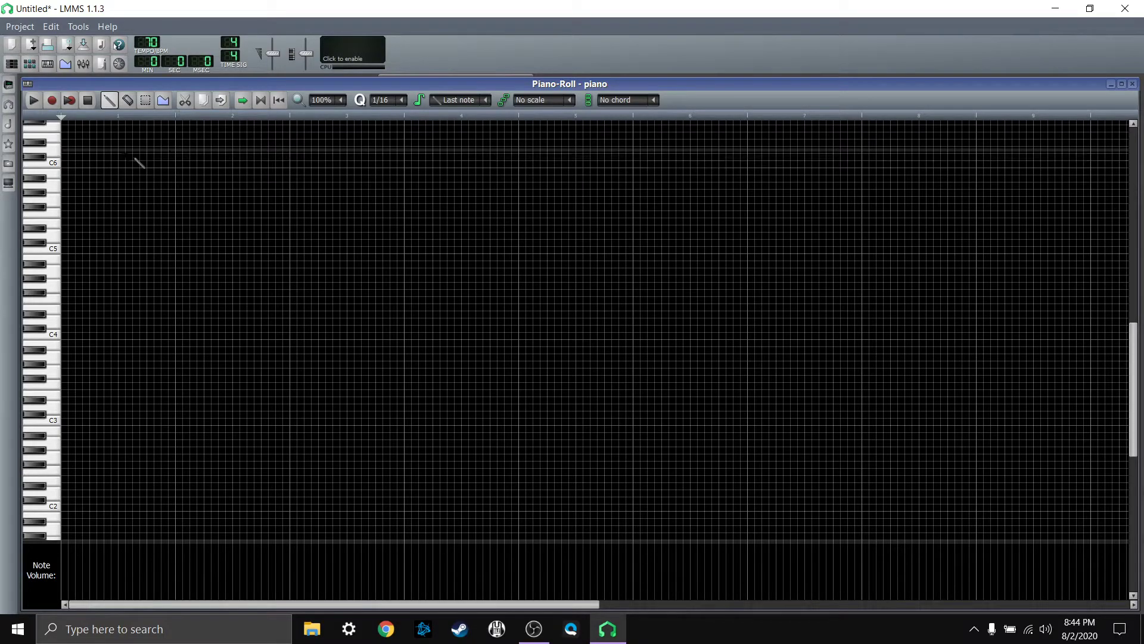
# Step: Record a melody from the MIDI keyboard into bars 2 and 3 of the piano pattern and play it back
pyautogui.click(52, 101)
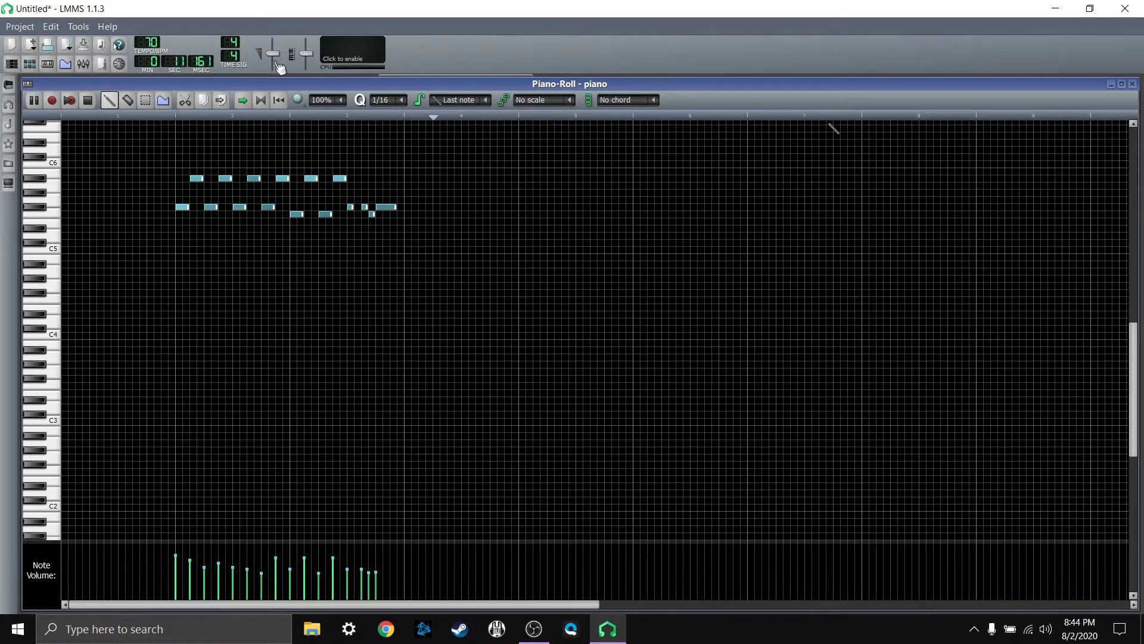
pyautogui.click(88, 100)
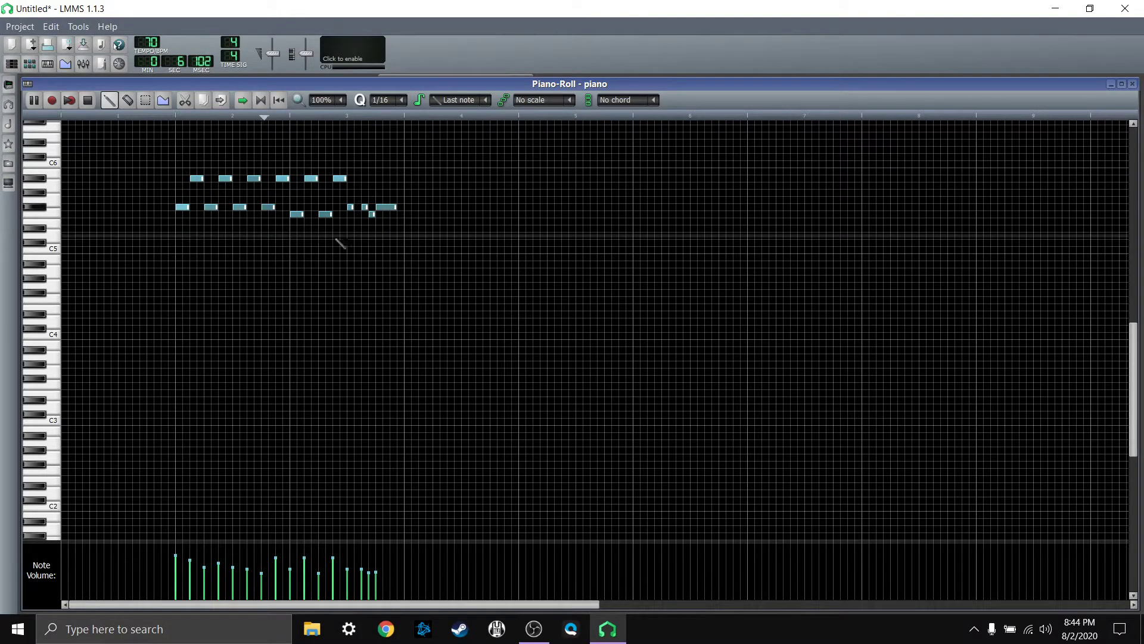
pyautogui.click(90, 102)
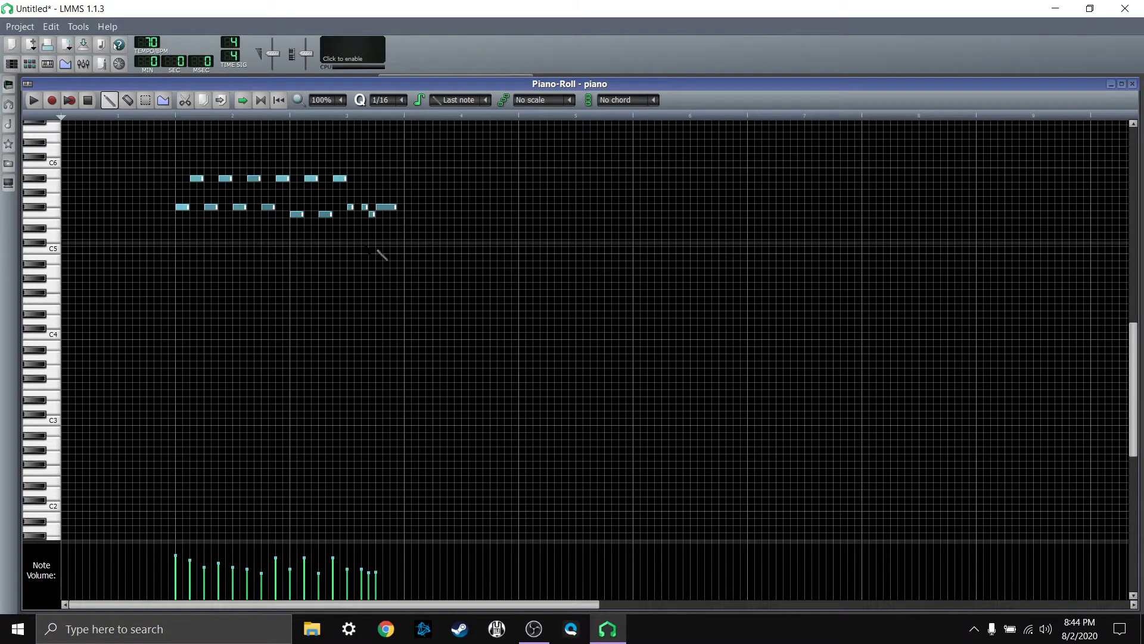
# Step: Record sustained chords from the MIDI keyboard over the melody in bars 2 and 3 during song playback
pyautogui.click(69, 101)
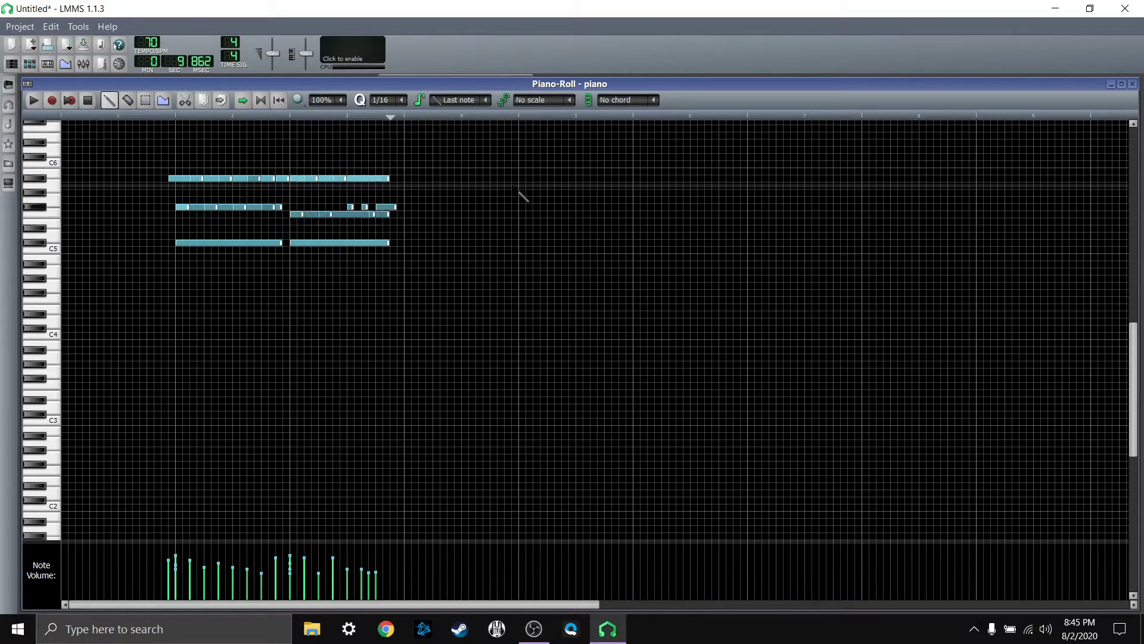
# Step: Stop the recording, undo the recorded notes and redo them
pyautogui.click(88, 101)
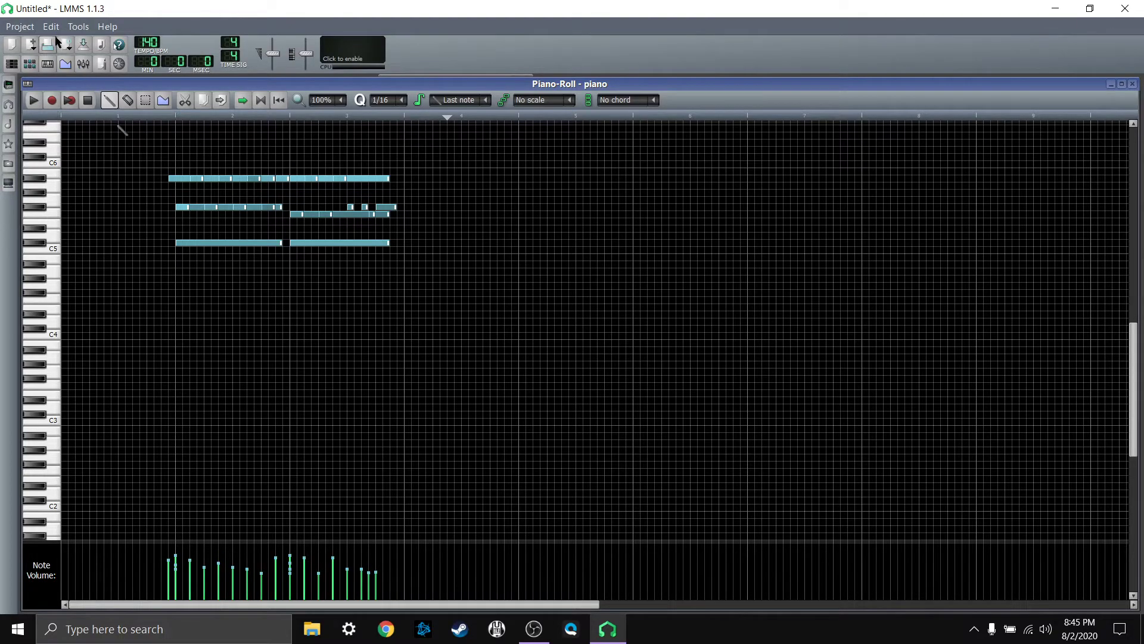
pyautogui.hotkey('ctrl', 'z')
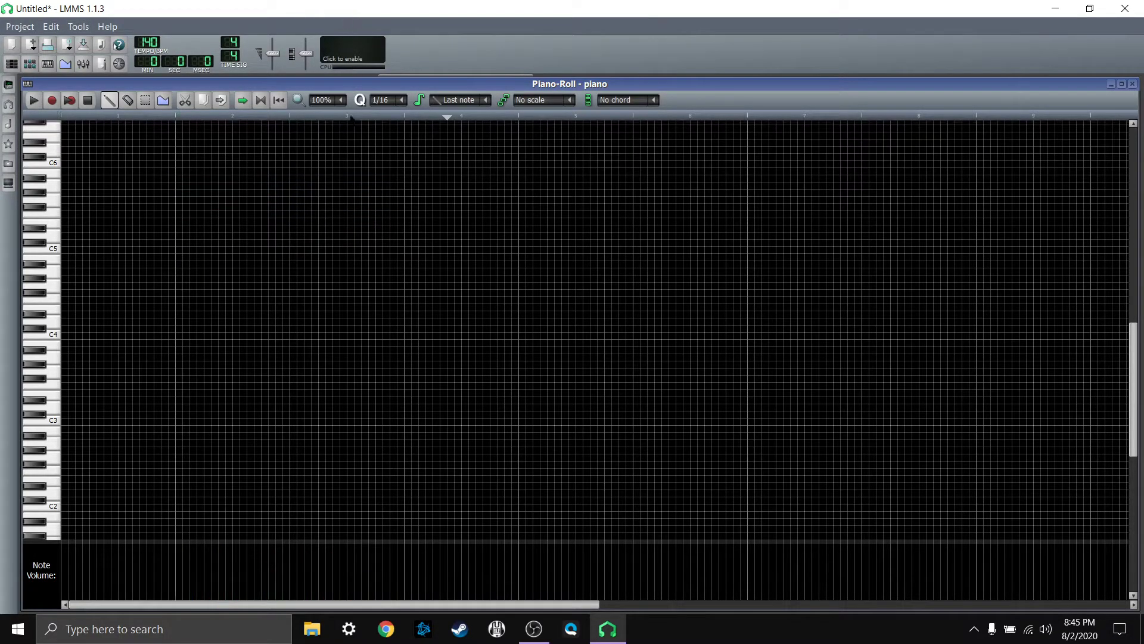
pyautogui.hotkey('ctrl', 'y')
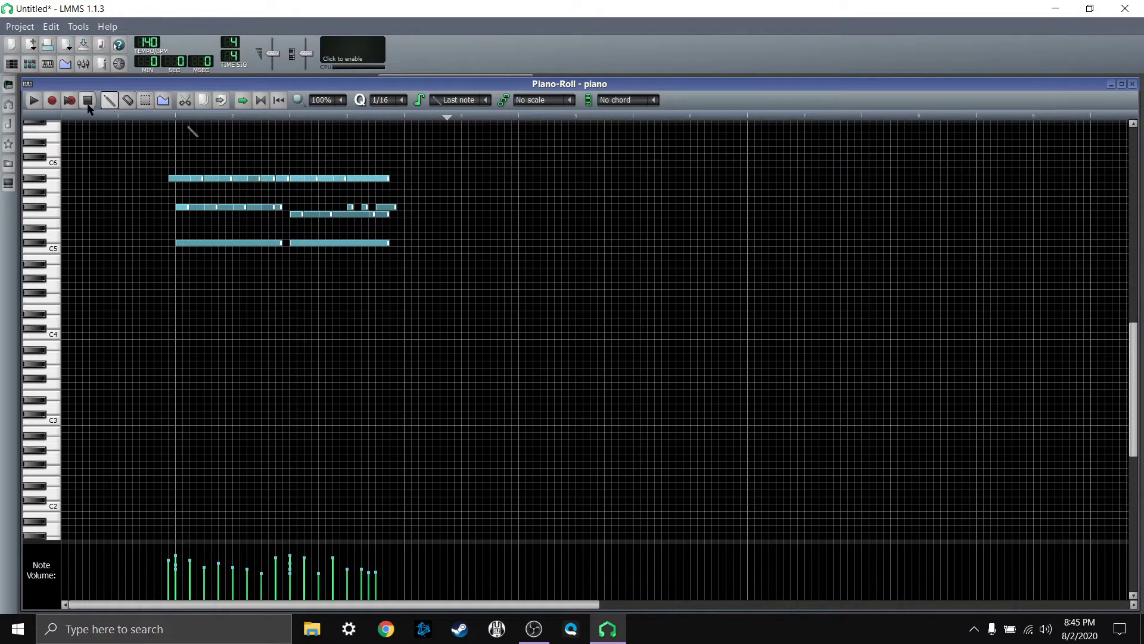
# Step: Erase some of the recorded notes with the erase tool, and select and delete all remaining notes in the piano pattern
pyautogui.click(128, 99)
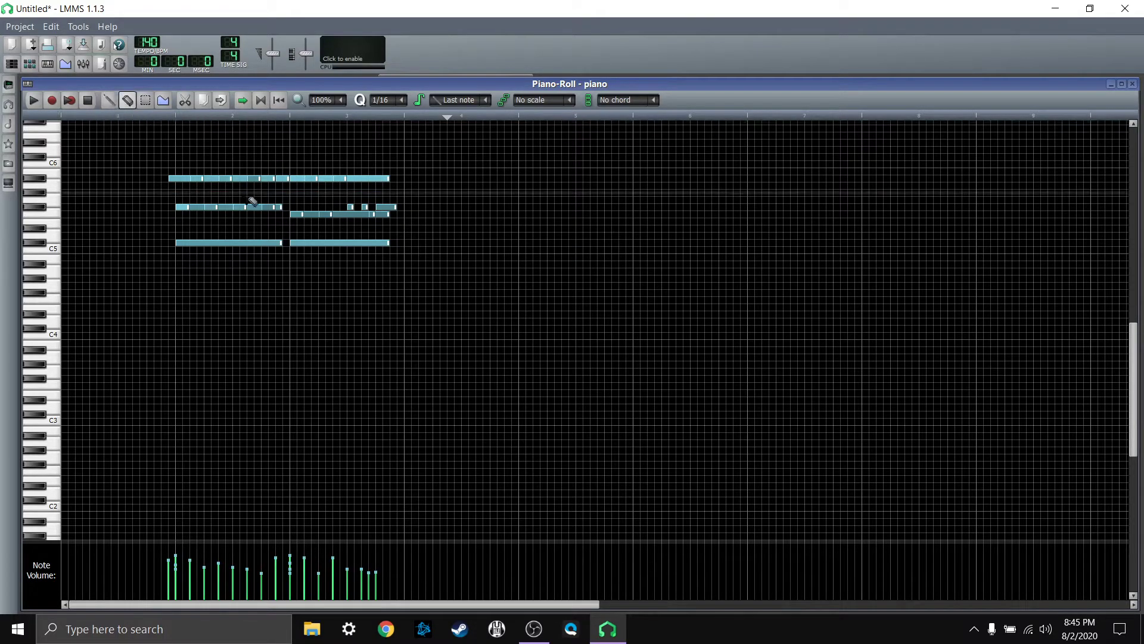
pyautogui.moveTo(250, 178)
pyautogui.mouseDown()
pyautogui.moveTo(330, 186)
pyautogui.moveTo(258, 186)
pyautogui.mouseUp()
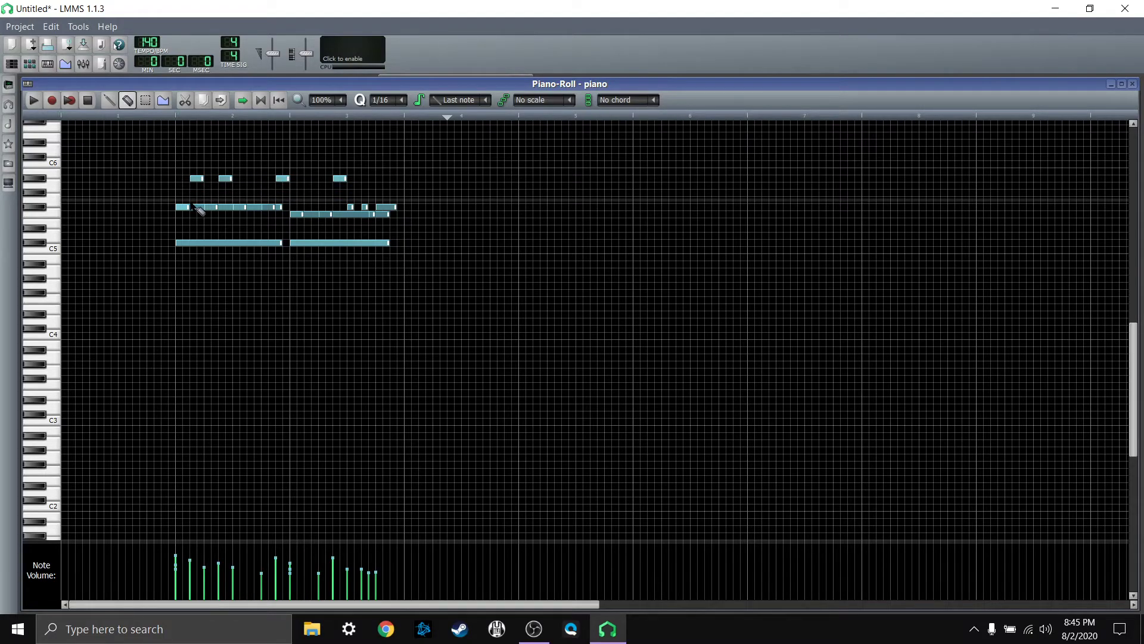
pyautogui.click(265, 207)
pyautogui.moveTo(183, 215); pyautogui.dragTo(396, 220)
pyautogui.moveTo(225, 241)
pyautogui.mouseDown()
pyautogui.moveTo(316, 248)
pyautogui.moveTo(332, 224)
pyautogui.mouseUp()
pyautogui.moveTo(197, 180); pyautogui.dragTo(235, 181)
pyautogui.click(145, 100)
pyautogui.moveTo(170, 126); pyautogui.dragTo(423, 273)
pyautogui.press('Delete')
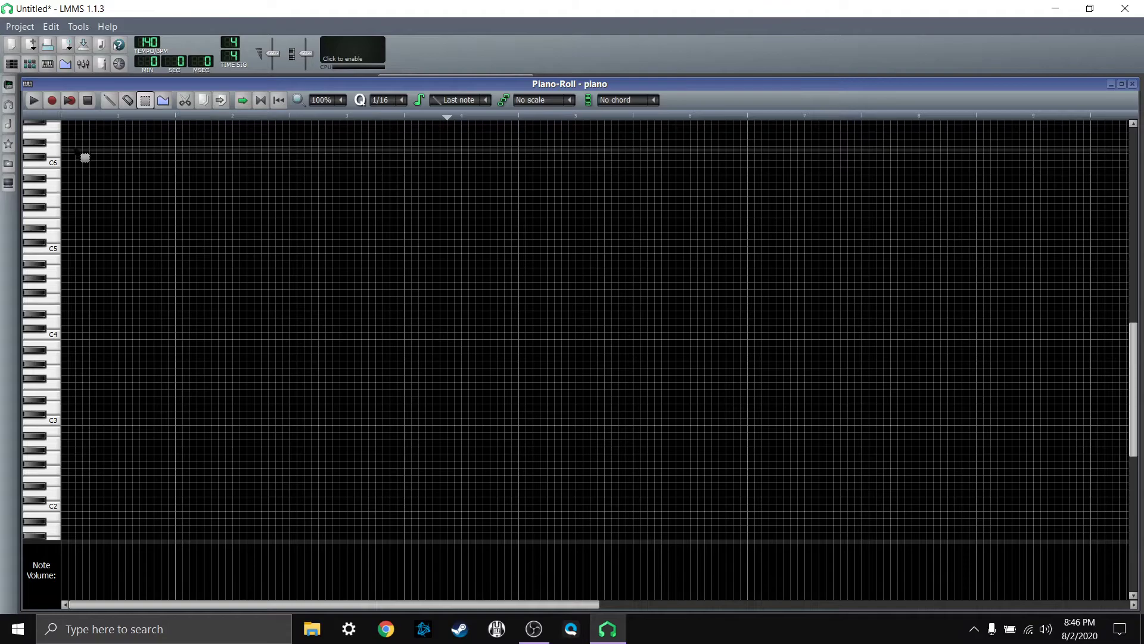
# Step: Run and stop a short trial recording, and set the song tempo to 70 BPM
pyautogui.click(51, 101)
pyautogui.click(87, 101)
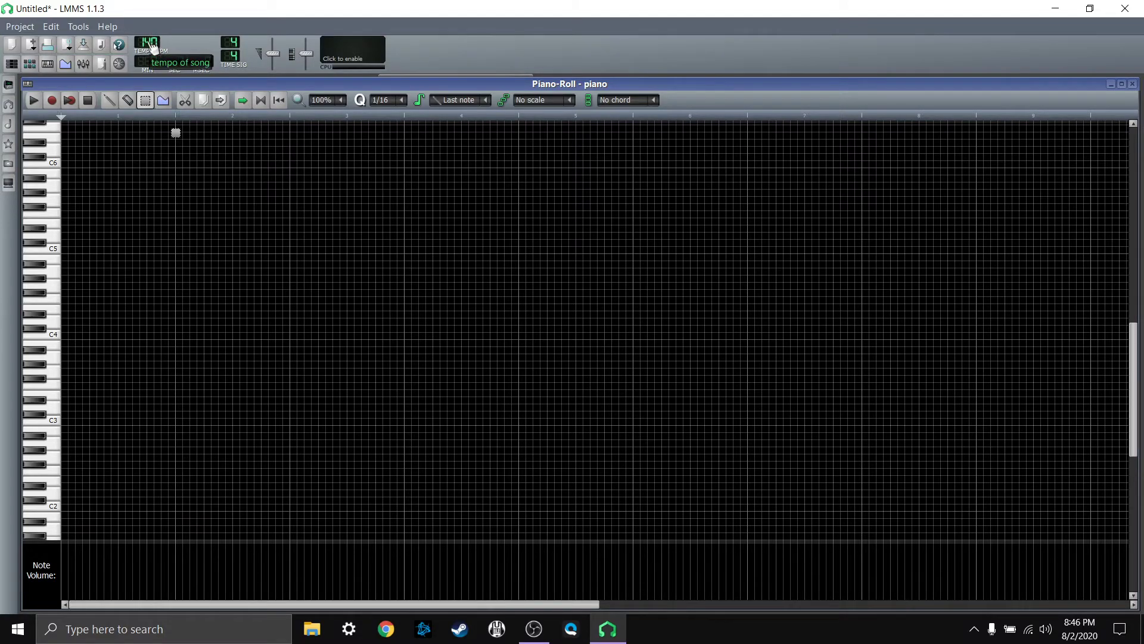
pyautogui.moveTo(153, 47); pyautogui.dragTo(153, 71)
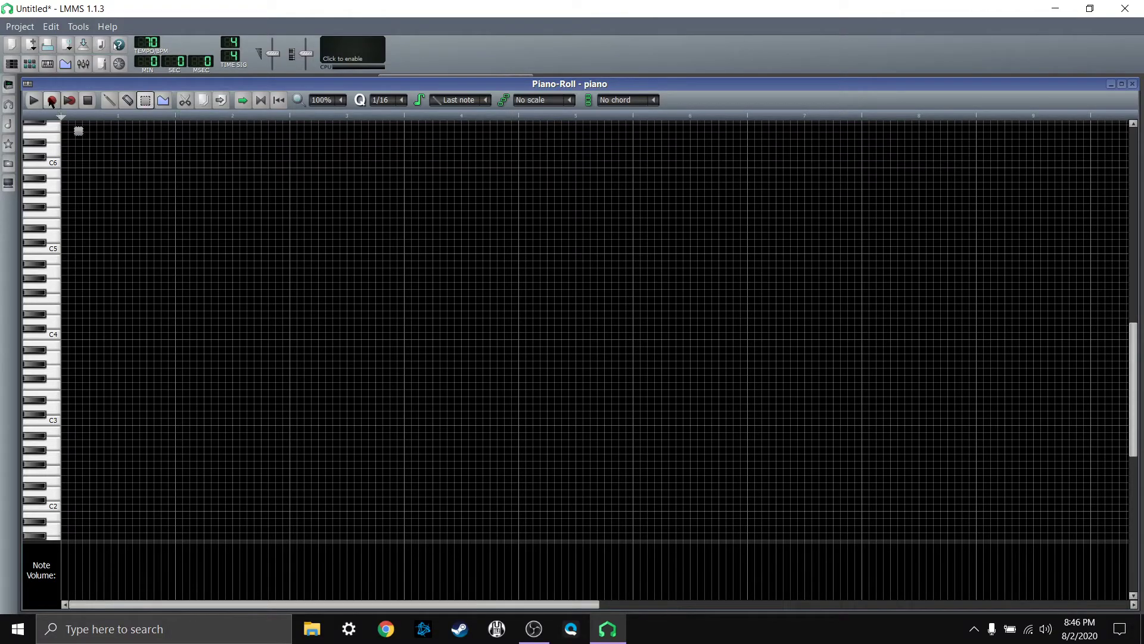
# Step: Record the melody from the MIDI keyboard into bars 2 and 3 of the emptied piano pattern
pyautogui.click(52, 100)
pyautogui.click(88, 100)
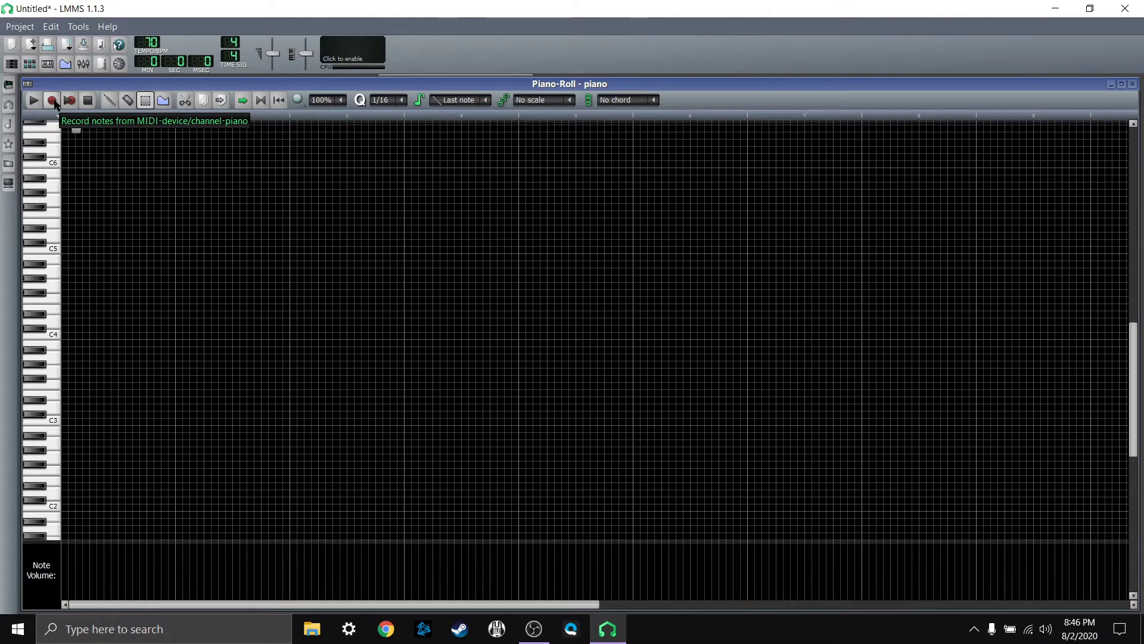
pyautogui.click(53, 101)
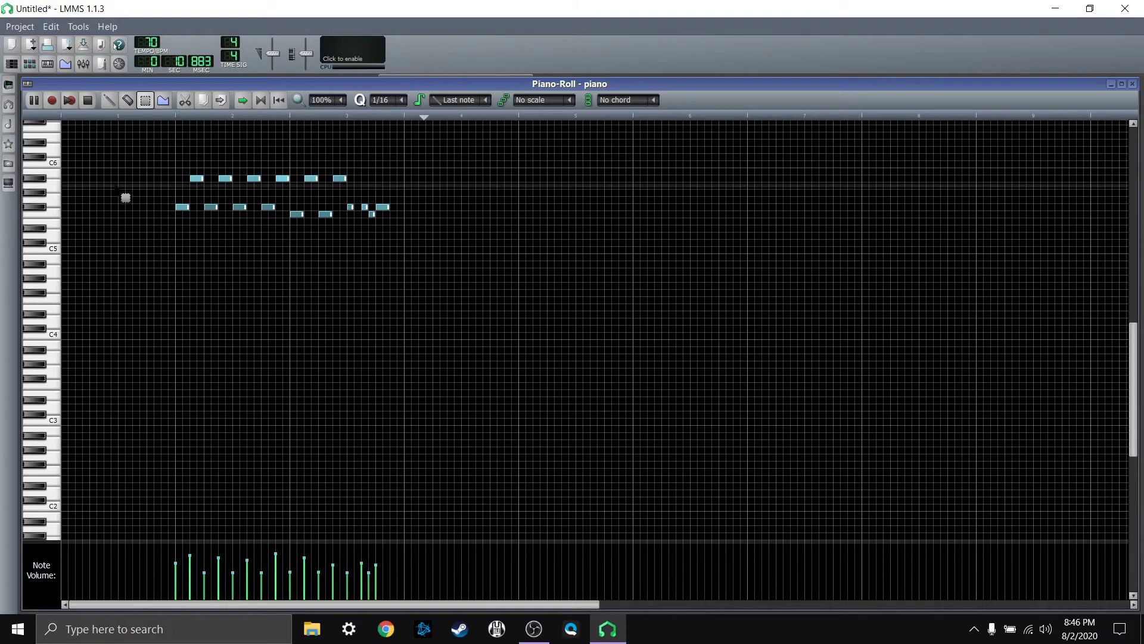
pyautogui.click(89, 100)
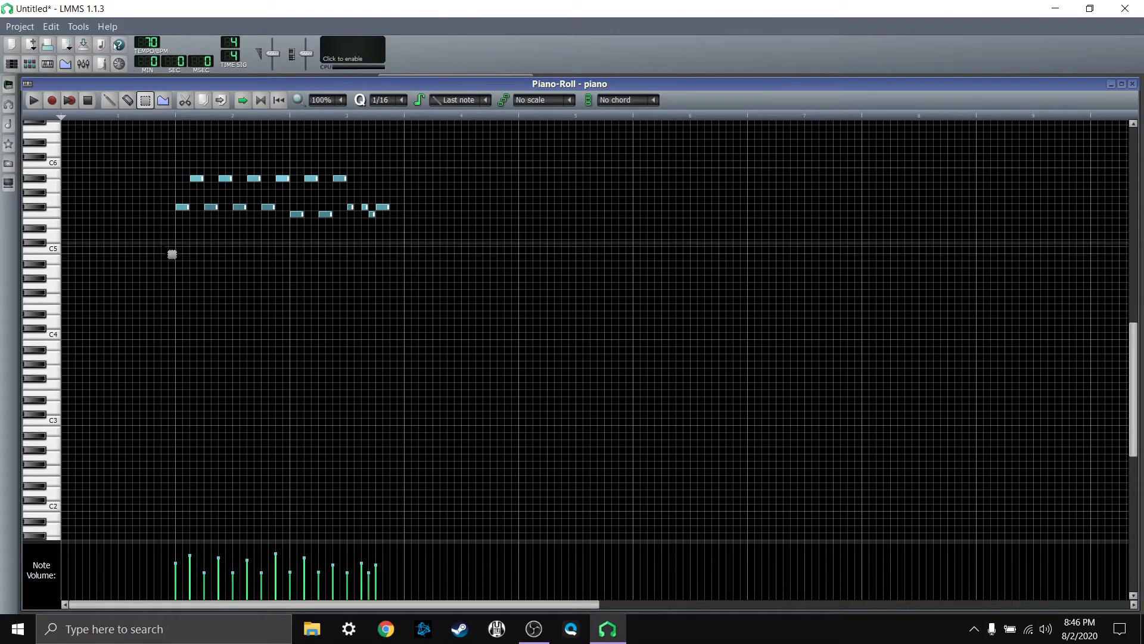
# Step: Record sustained chords between C3 and C4 under the melody during song playback, and play the pattern back
pyautogui.click(67, 103)
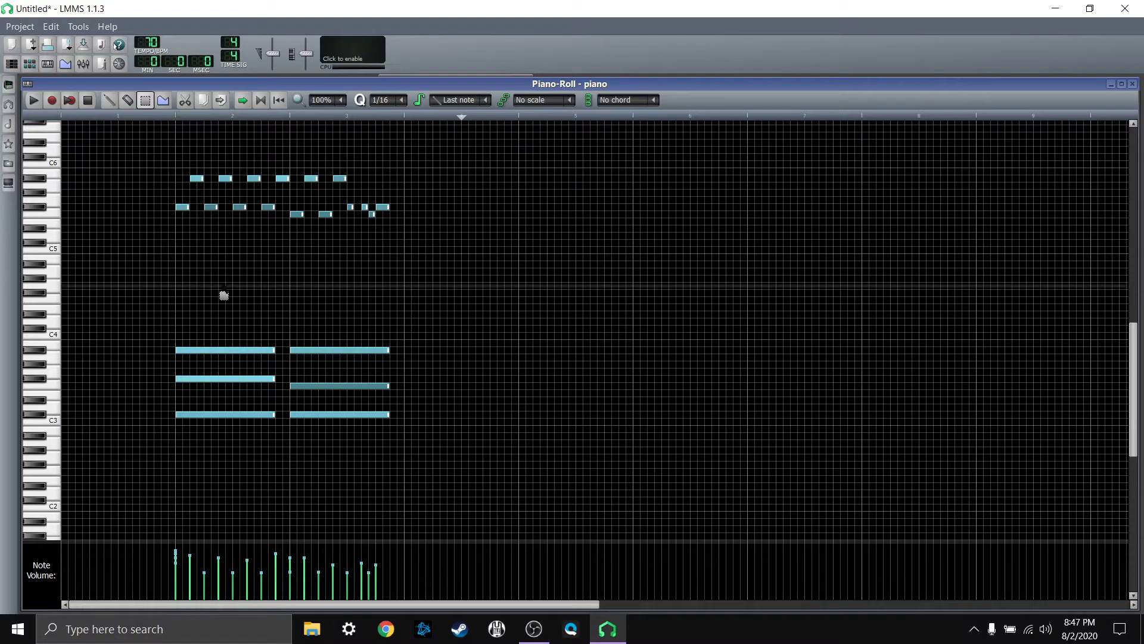
pyautogui.click(34, 102)
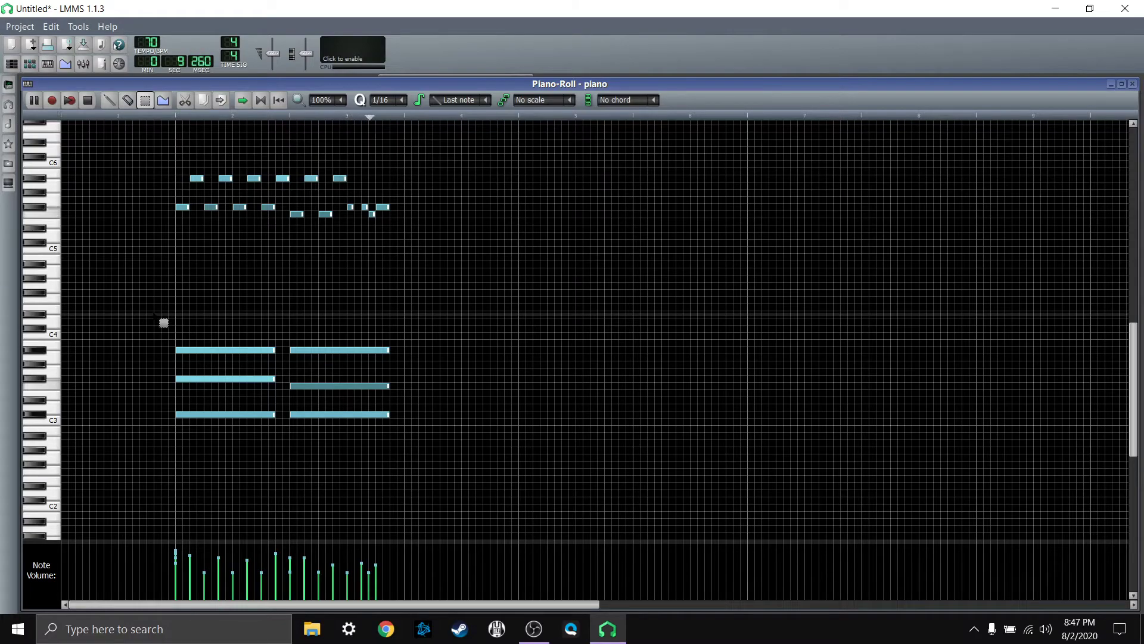
pyautogui.click(90, 101)
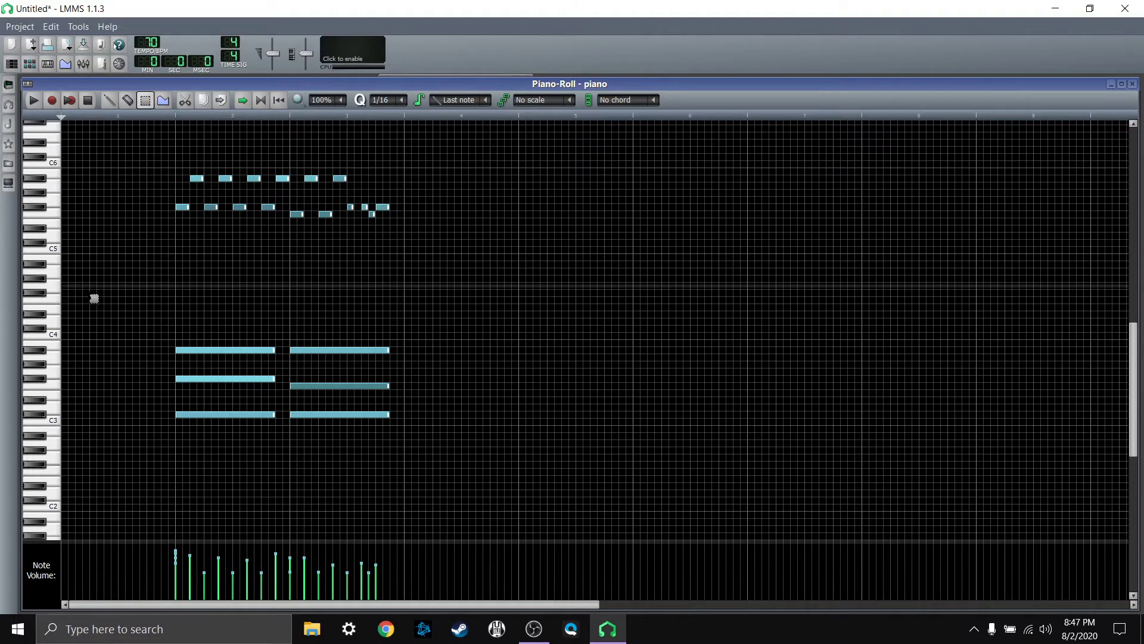
# Step: Select all melody and chord notes, move them one bar earlier to start at bar 1, and briefly play the pattern
pyautogui.scroll(1, 90, 298)
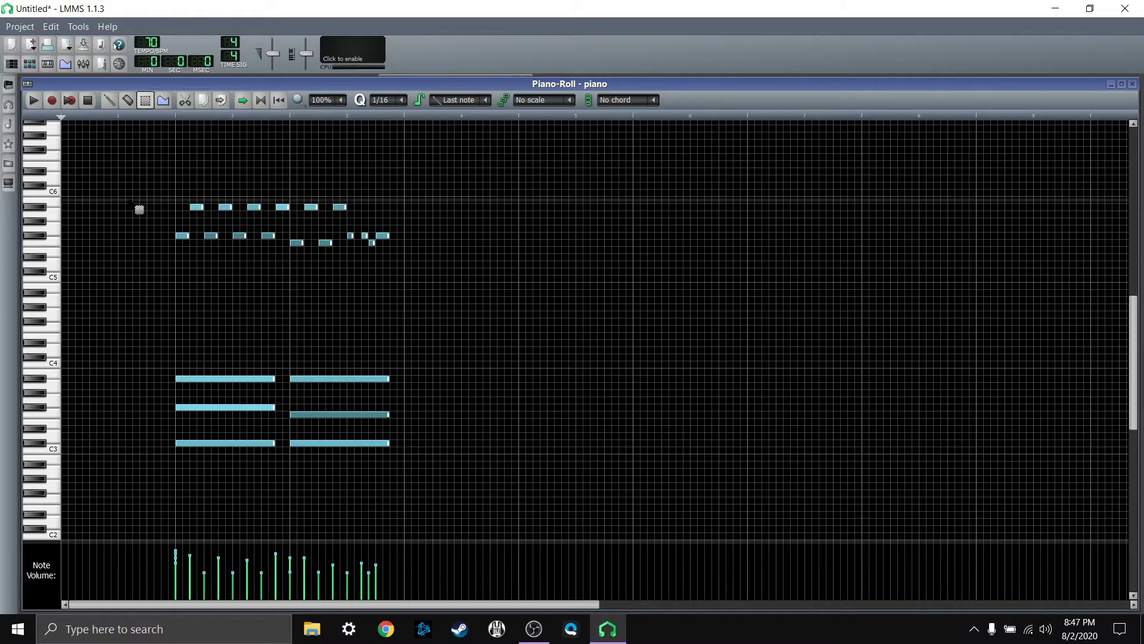
pyautogui.scroll(-1, 142, 190)
pyautogui.scroll(-1, 141, 189)
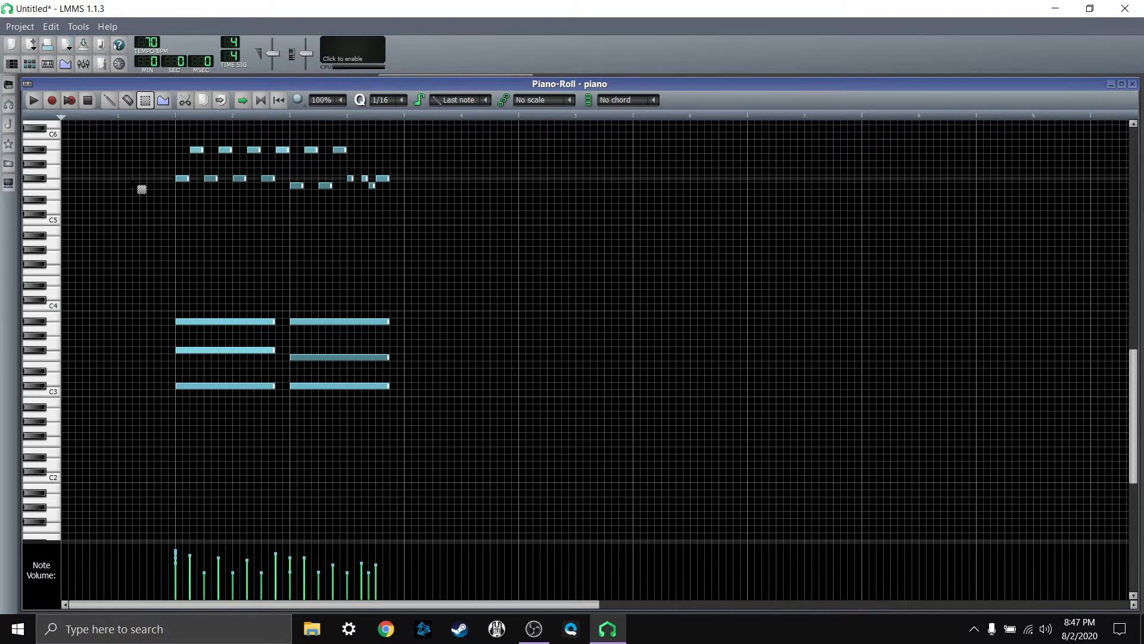
pyautogui.scroll(3, 133, 255)
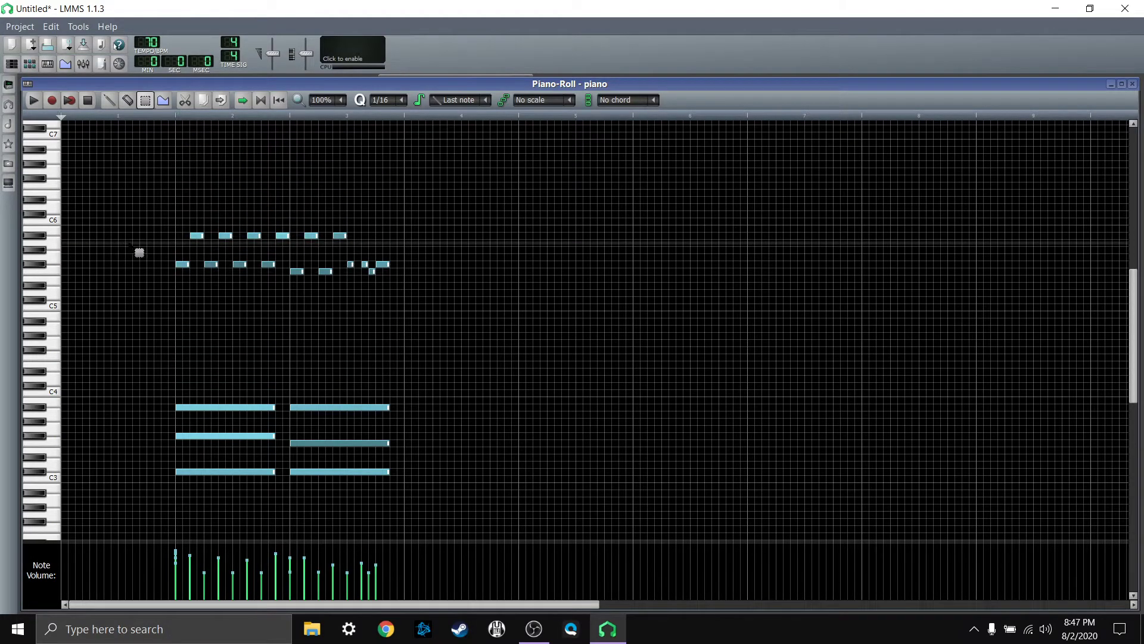
pyautogui.scroll(-2, 139, 253)
pyautogui.scroll(1, 191, 307)
pyautogui.scroll(1, 190, 307)
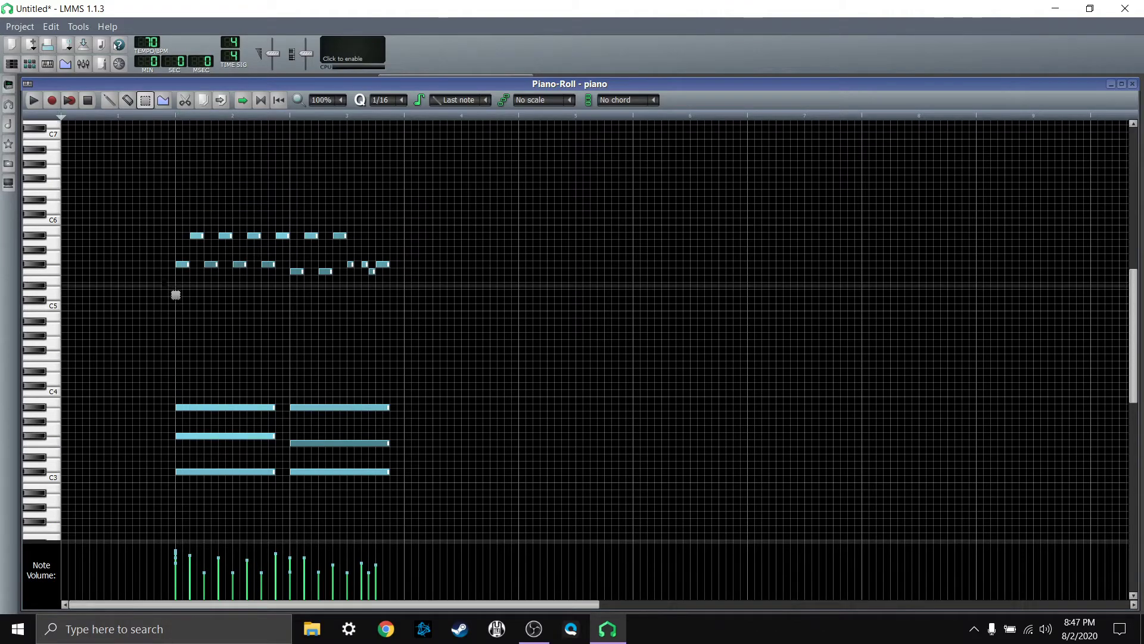
pyautogui.moveTo(132, 182); pyautogui.dragTo(468, 503)
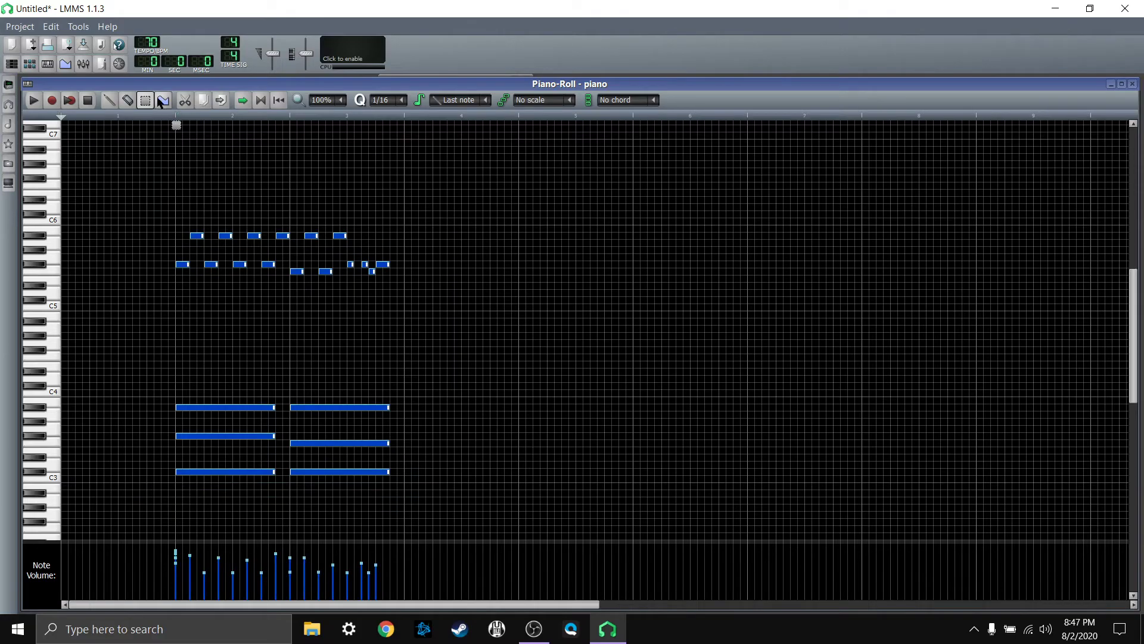
pyautogui.click(133, 172)
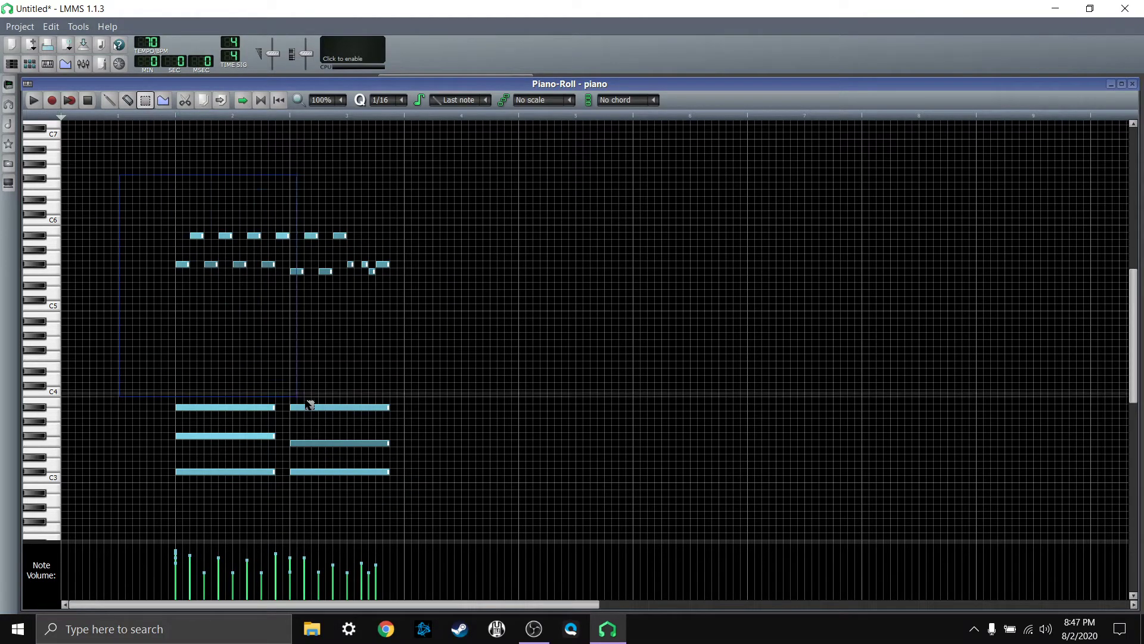
pyautogui.hotkey('ctrl', 'a')
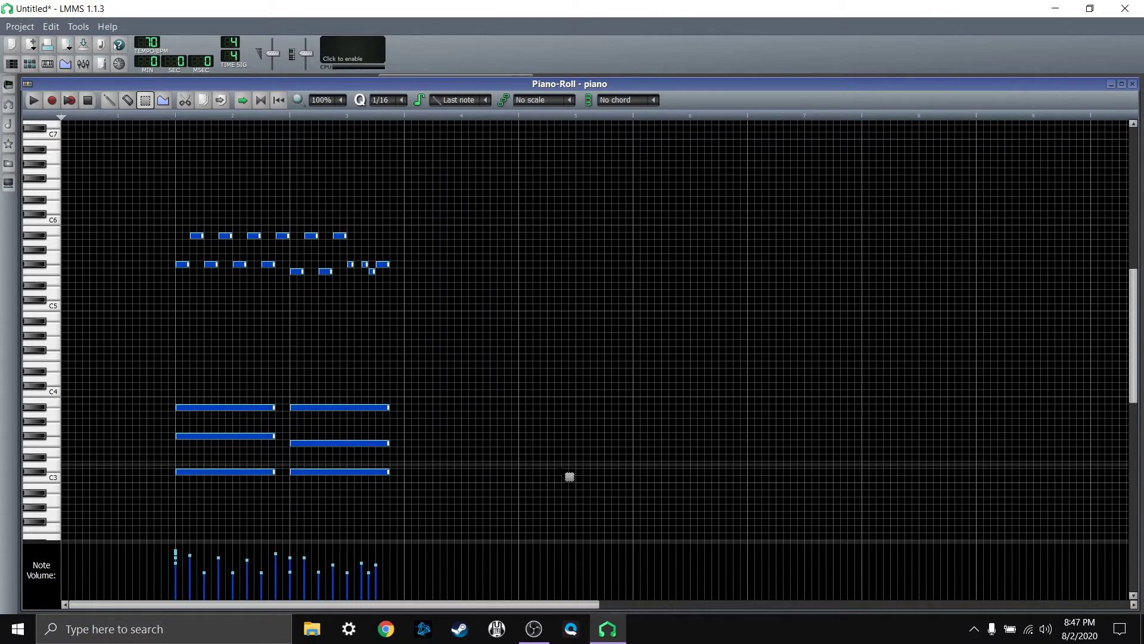
pyautogui.press('Left')
pyautogui.press('Left')
pyautogui.press('Left')
pyautogui.press('Left')
pyautogui.press('Left')
pyautogui.press('Left')
pyautogui.press('Left')
pyautogui.press('Left')
pyautogui.press('Left')
pyautogui.press('Left')
pyautogui.press('Left')
pyautogui.press('Left')
pyautogui.press('Left')
pyautogui.press('Left')
pyautogui.press('Left')
pyautogui.press('Left')
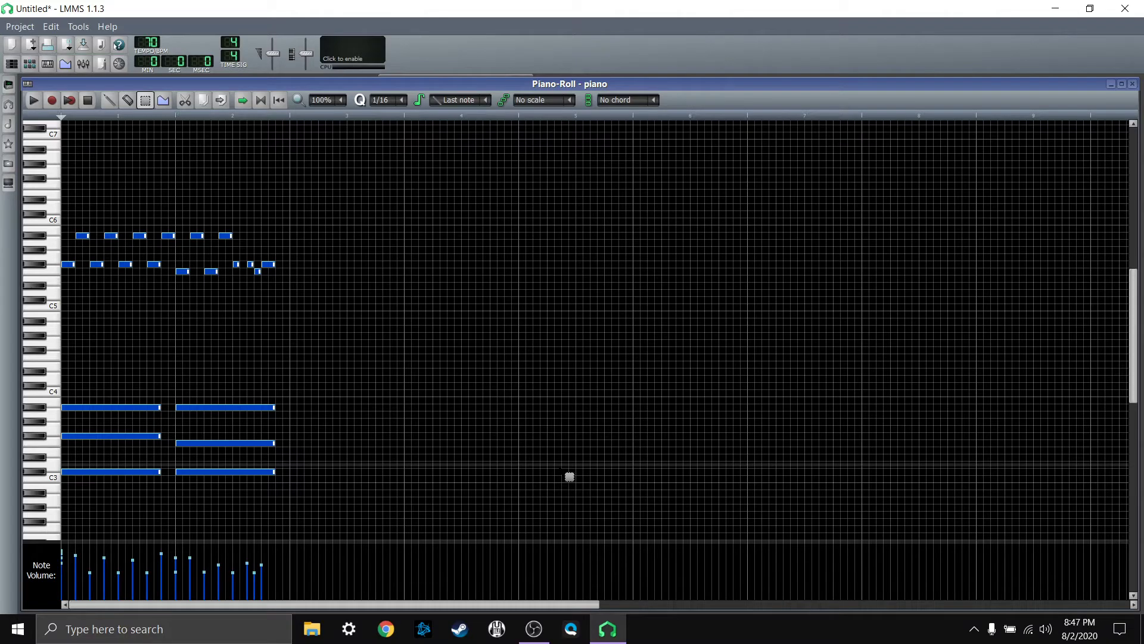
pyautogui.click(493, 330)
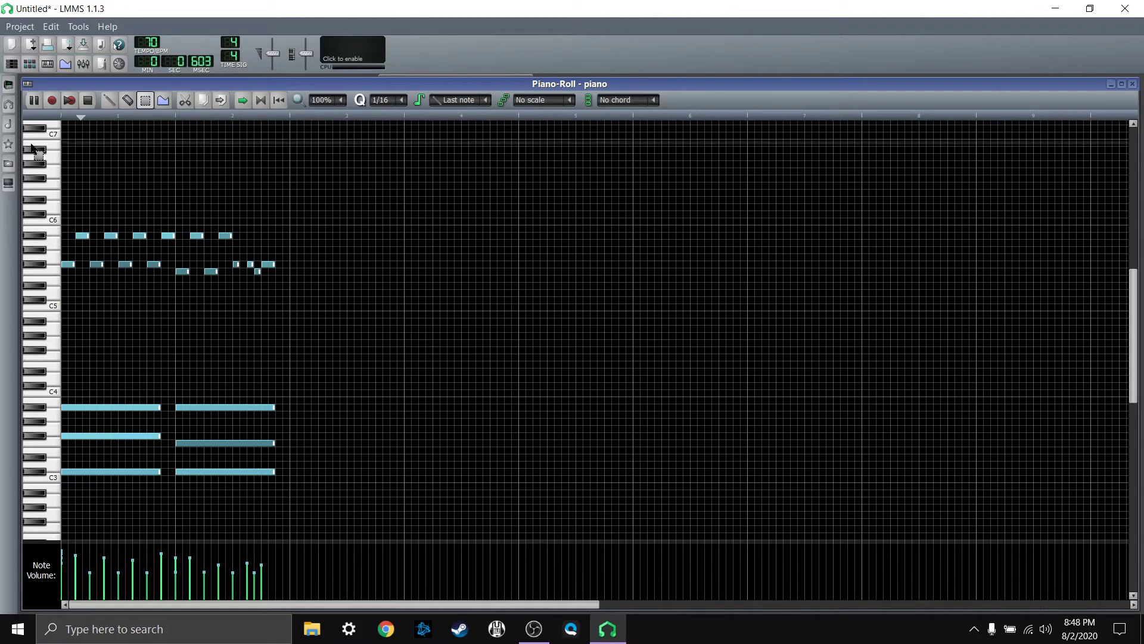
pyautogui.click(88, 100)
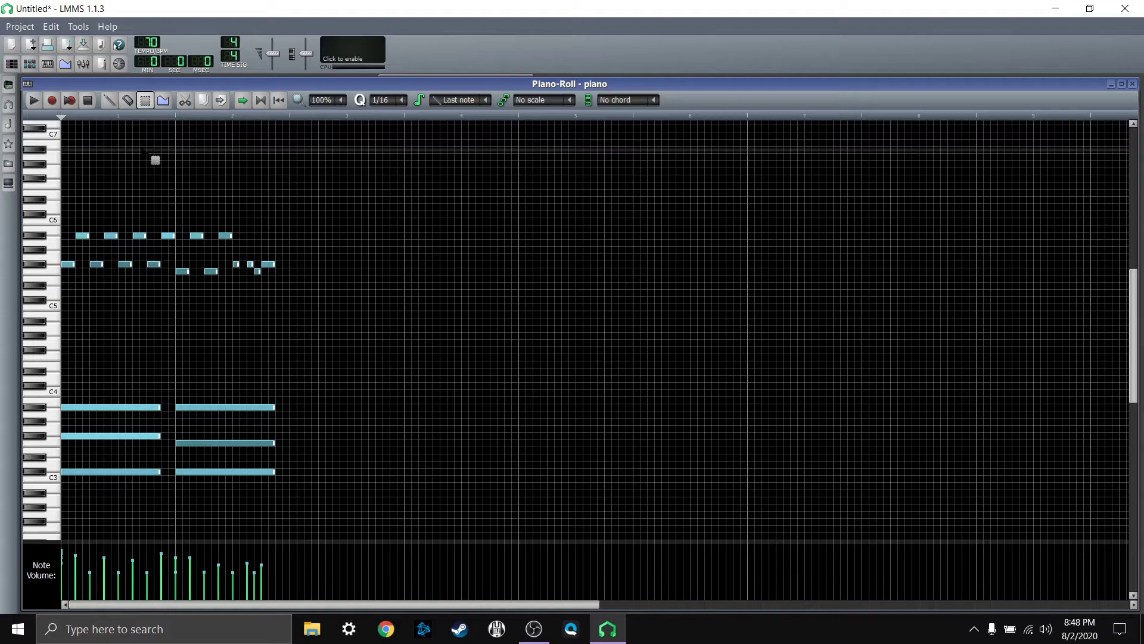
# Step: Draw a test note above C6 in bar 4 and delete it
pyautogui.click(109, 102)
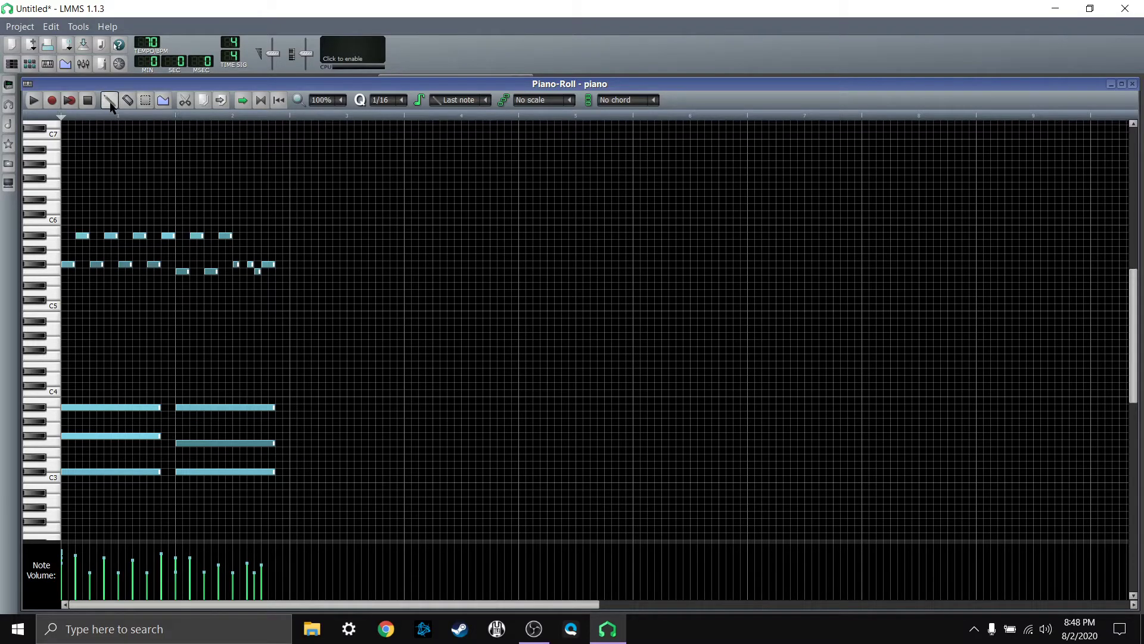
pyautogui.click(462, 179)
pyautogui.rightClick(459, 179)
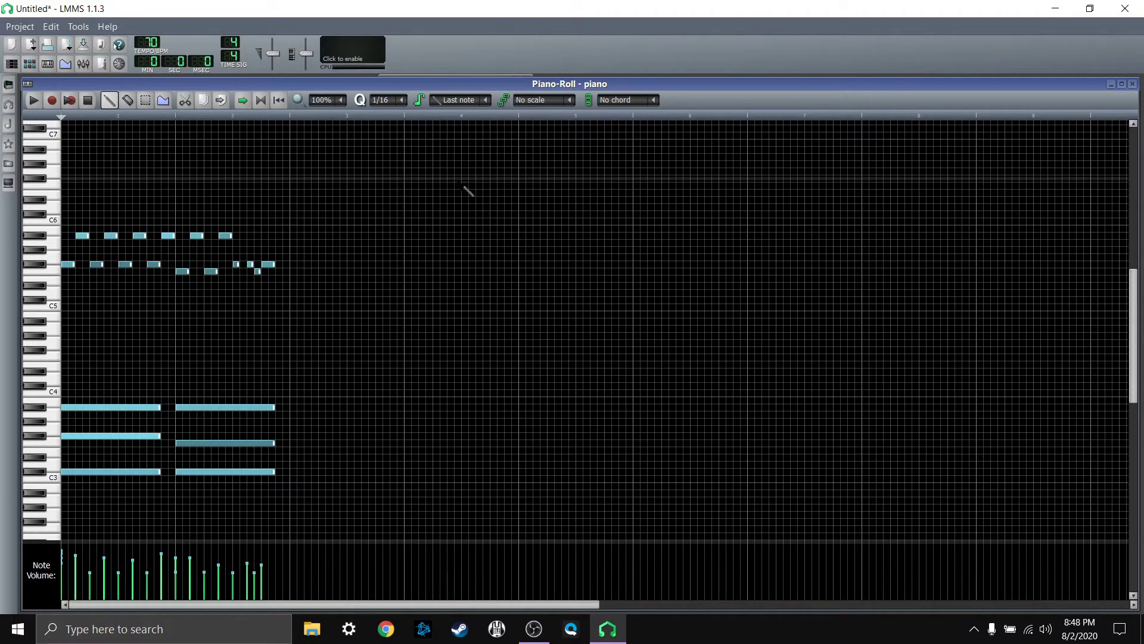
# Step: Play back the shifted melody and chords from bar 1, and stop the playback
pyautogui.click(34, 100)
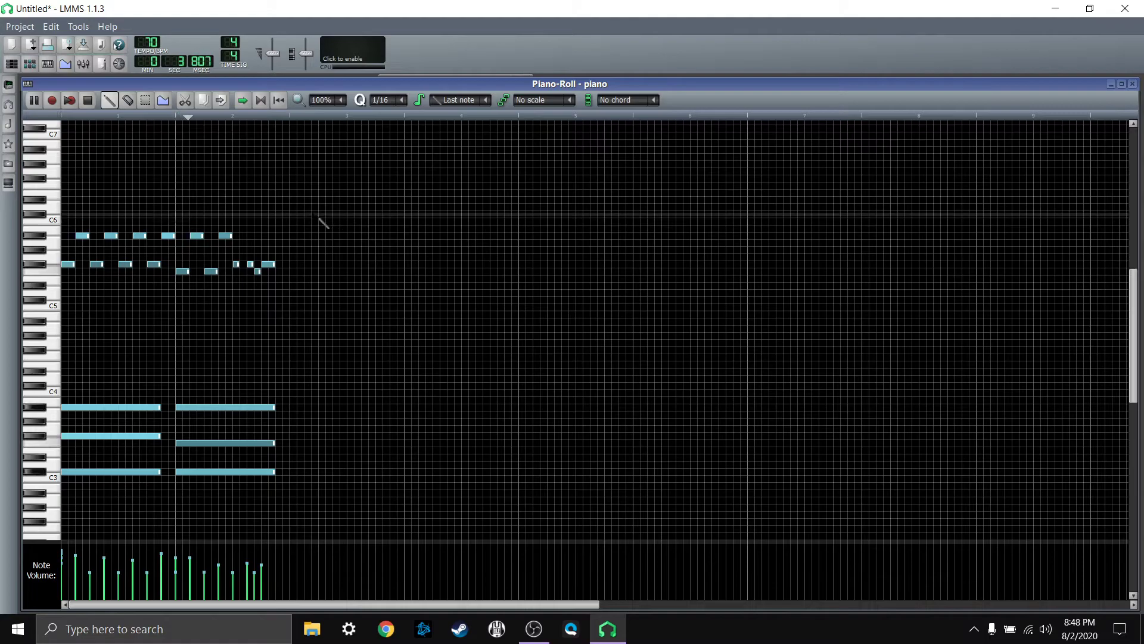
pyautogui.click(90, 102)
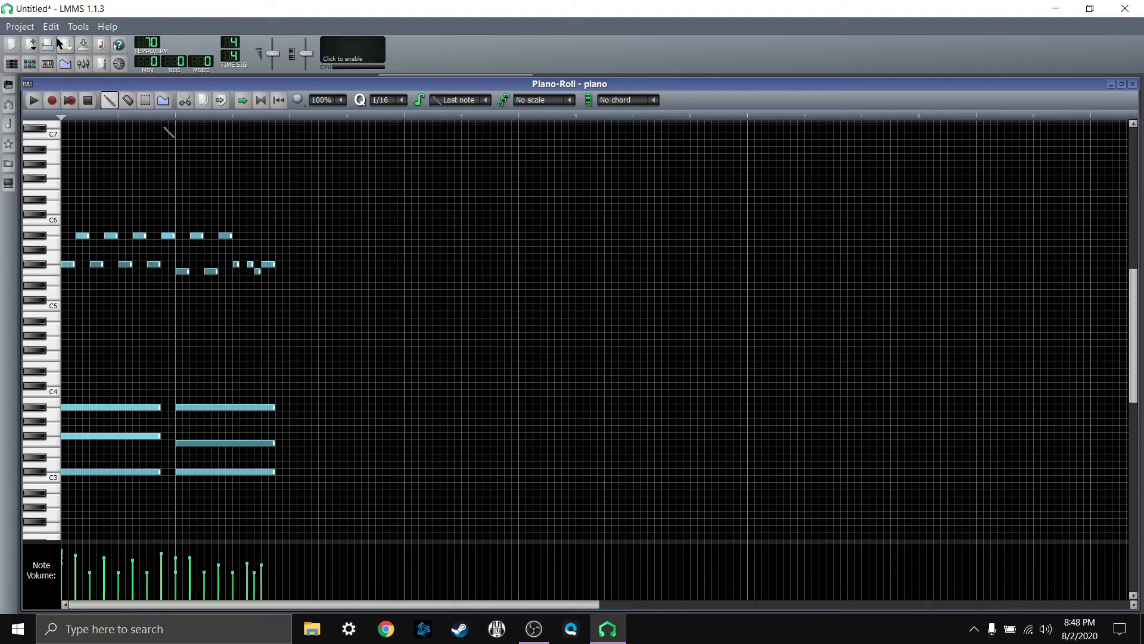
# Step: Save the project under the file name "piano tutorial 1"
pyautogui.click(25, 29)
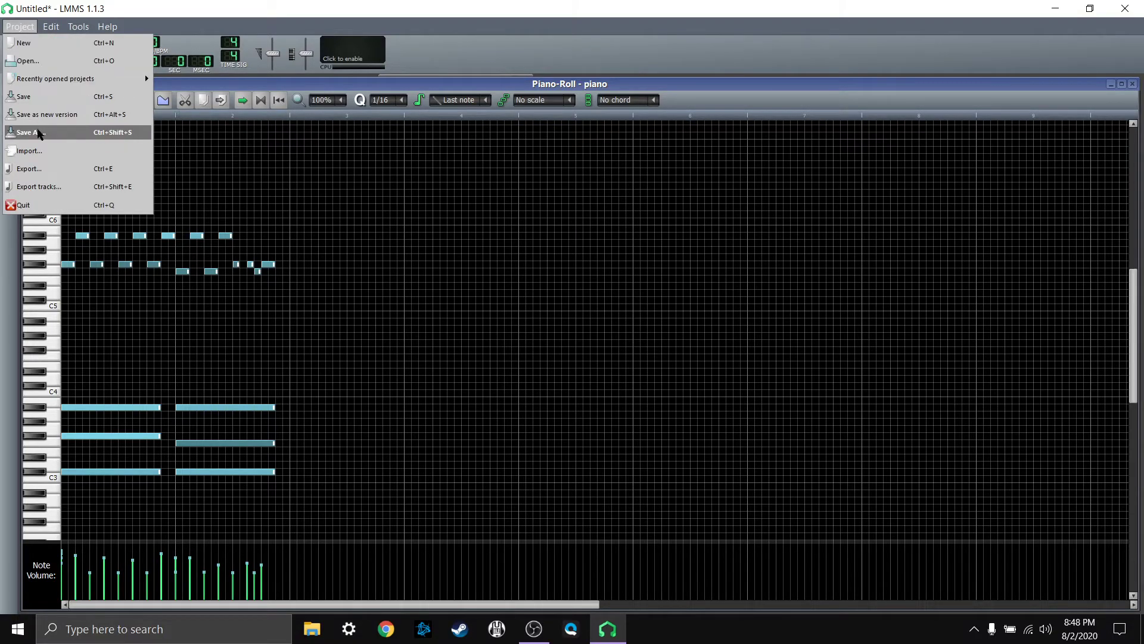
pyautogui.click(38, 133)
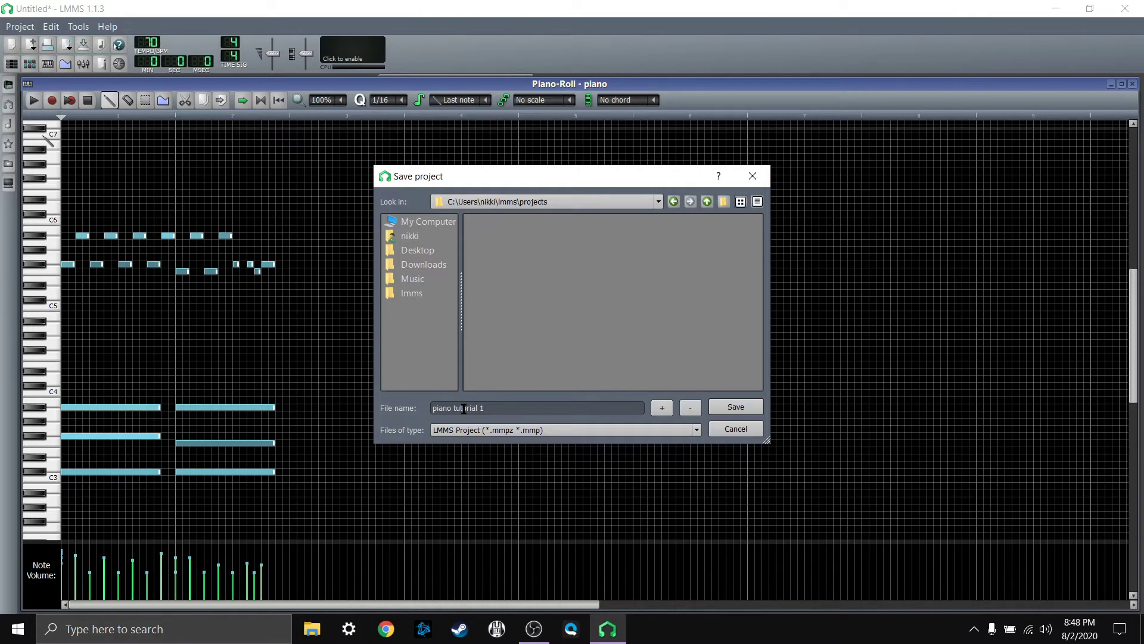
pyautogui.press('Return')
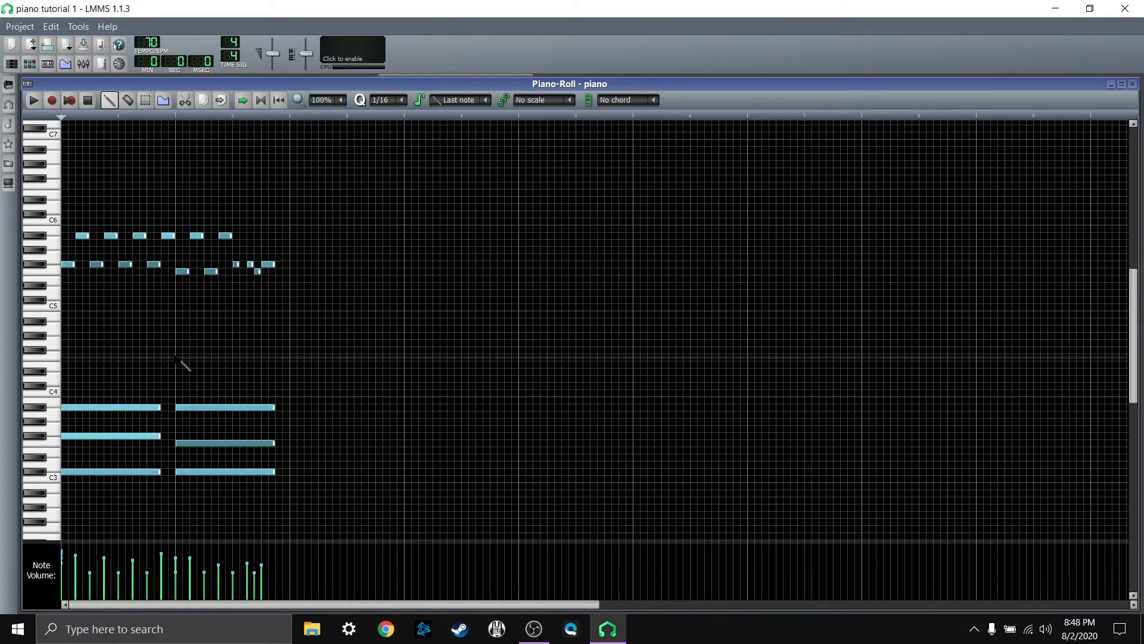
# Step: Export the project as the WAV file "piano tutorial 1.wav" into the lmms projects folder, using the default quality settings
pyautogui.click(19, 29)
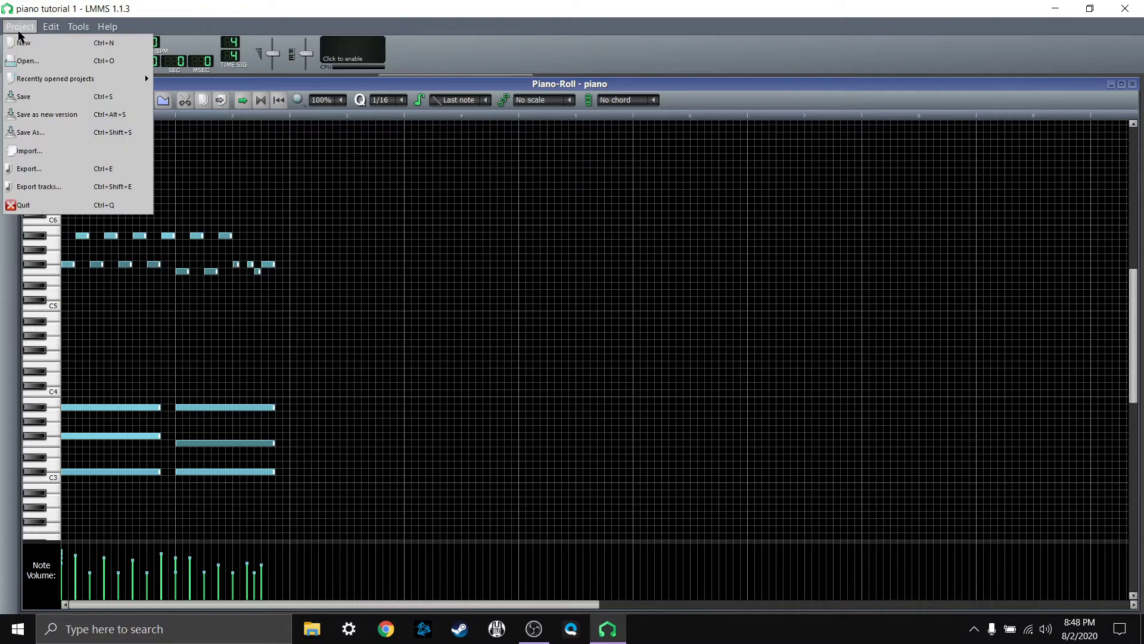
pyautogui.click(44, 171)
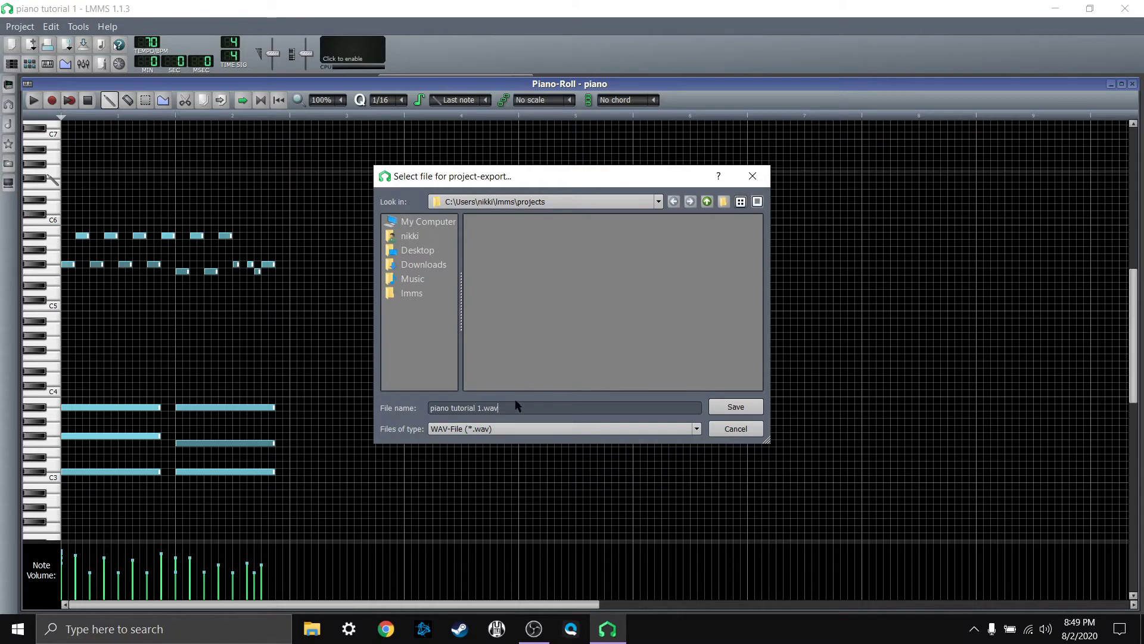
pyautogui.click(472, 429)
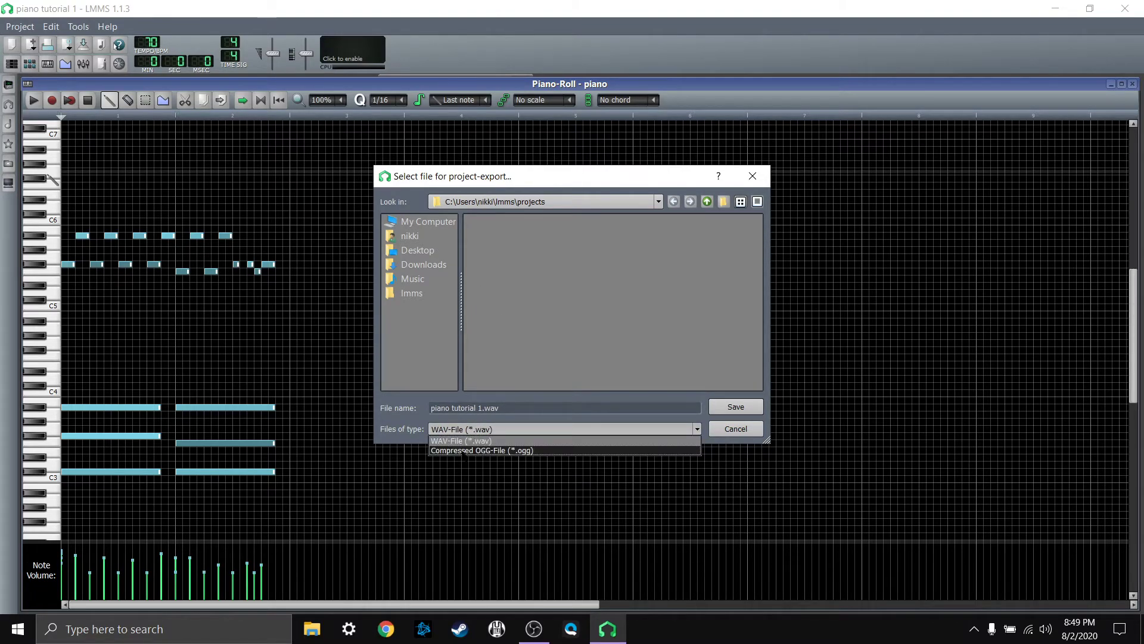
pyautogui.click(464, 443)
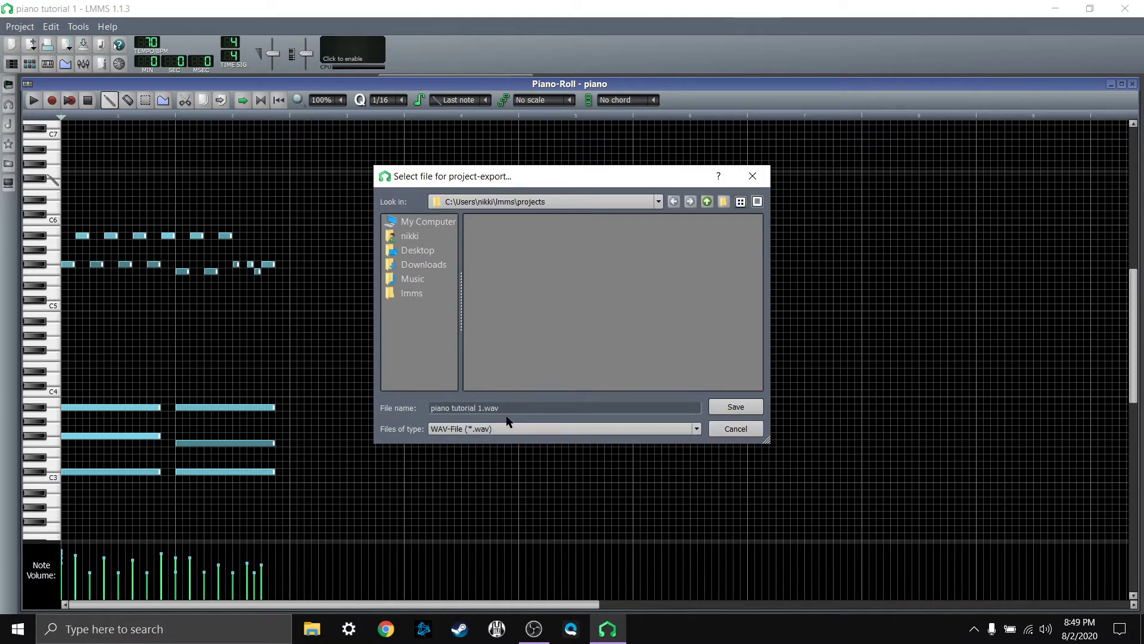
pyautogui.click(487, 431)
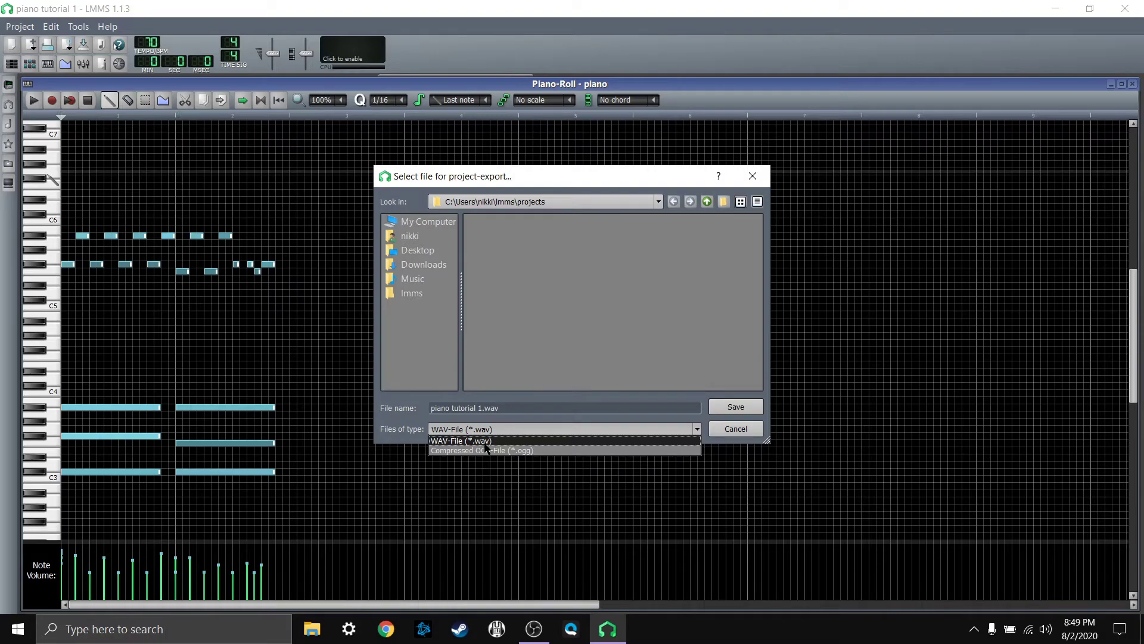
pyautogui.click(486, 444)
pyautogui.click(508, 409)
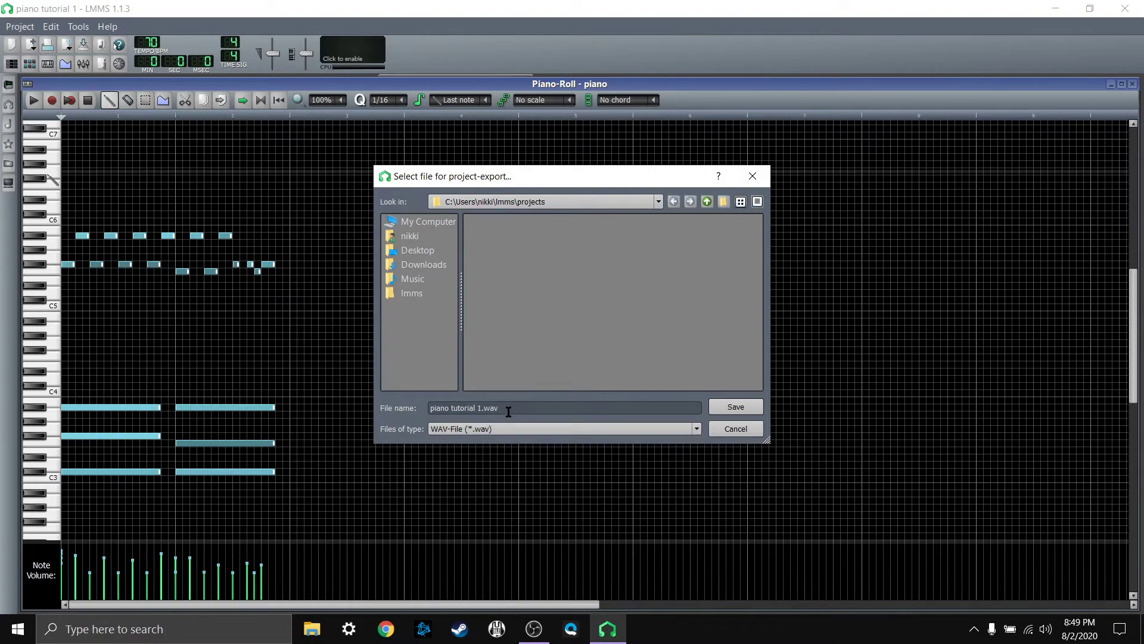
pyautogui.moveTo(511, 410); pyautogui.dragTo(394, 408)
pyautogui.press('Right')
pyautogui.click(719, 407)
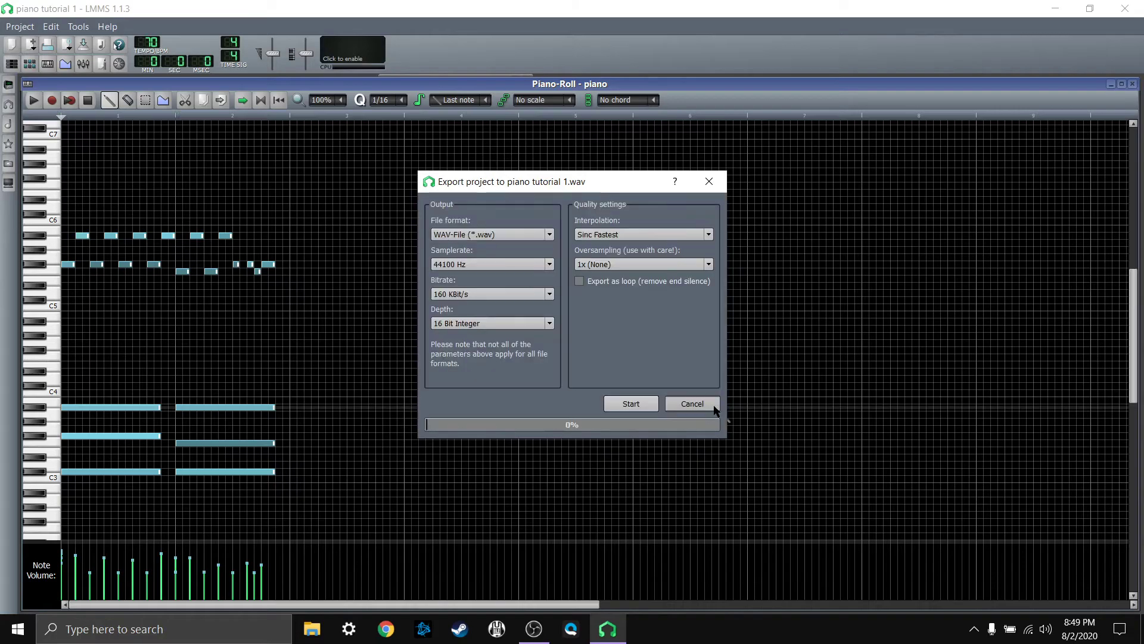
pyautogui.click(631, 403)
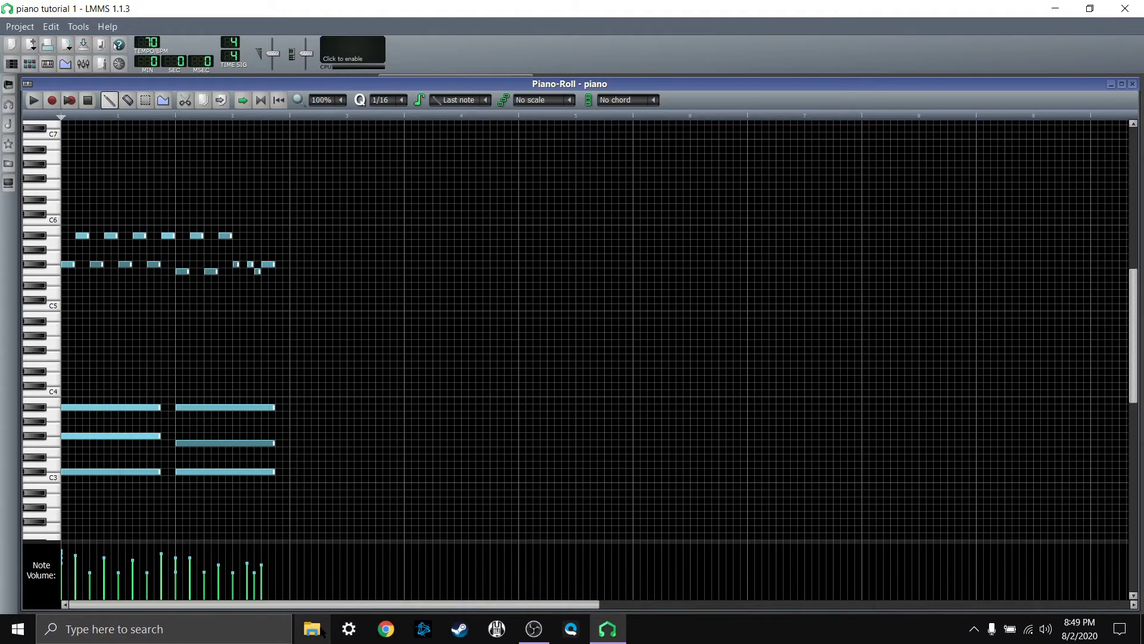
# Step: Reopen the project export dialog to check the folder of the exported file, and cancel it
pyautogui.click(20, 26)
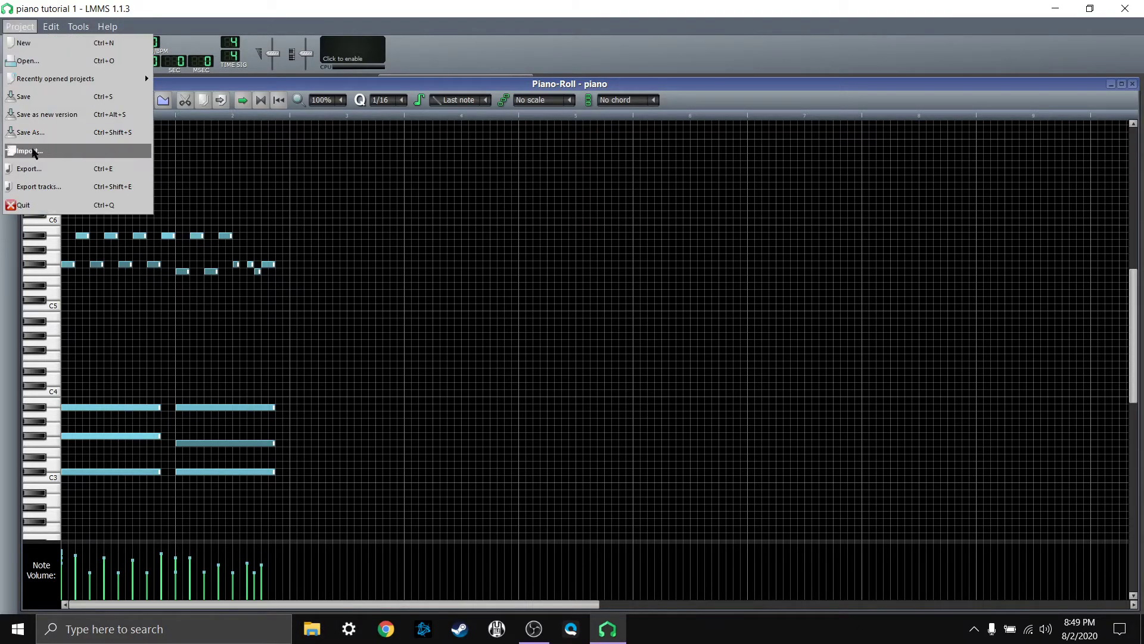
pyautogui.click(30, 168)
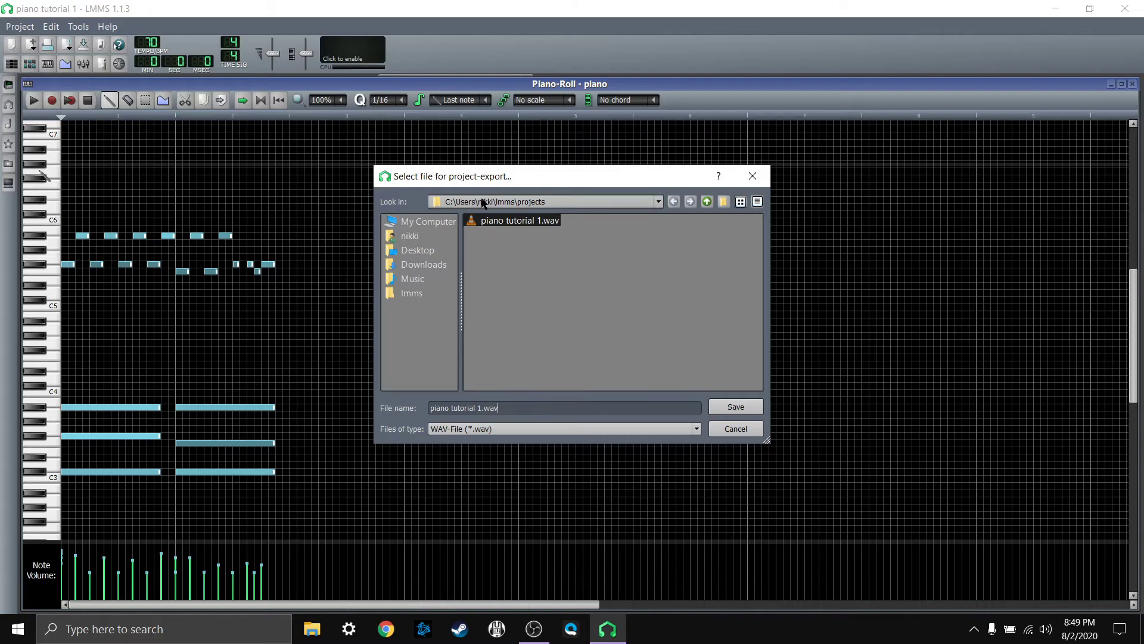
pyautogui.click(752, 176)
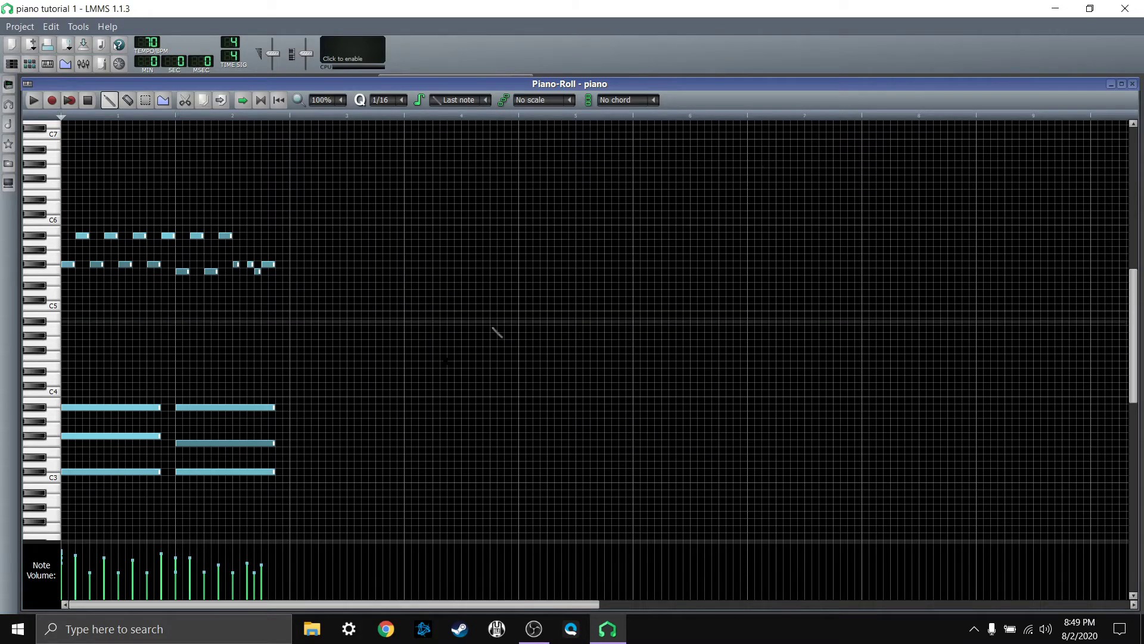
# Step: Switch to File Explorer and open the lmms projects folder inside the user's folder on drive C
pyautogui.click(311, 629)
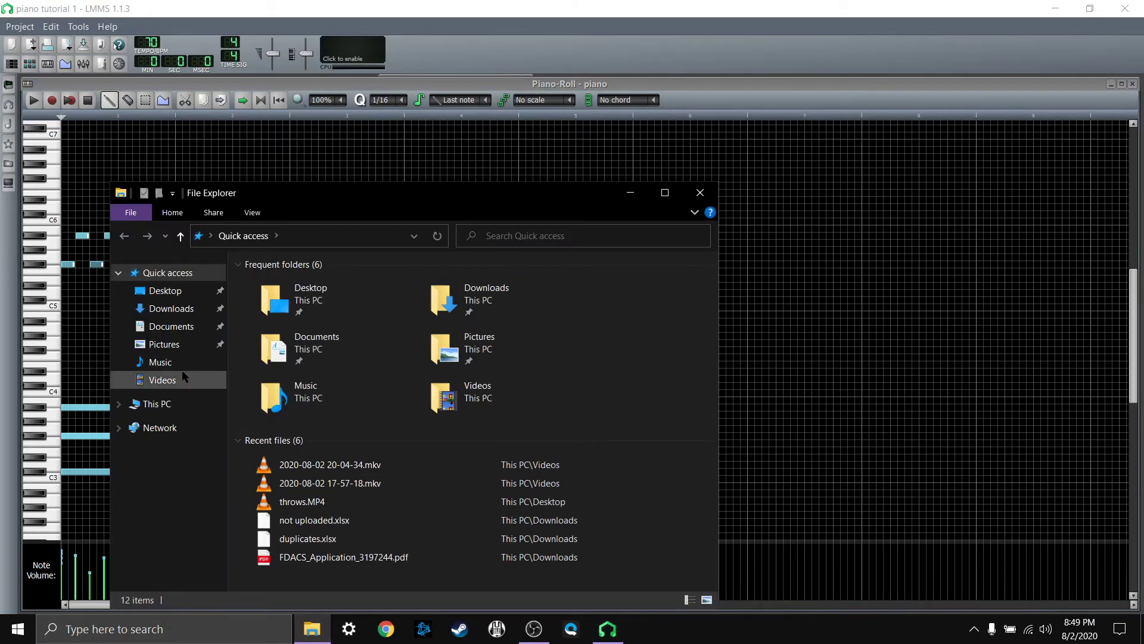
pyautogui.click(156, 407)
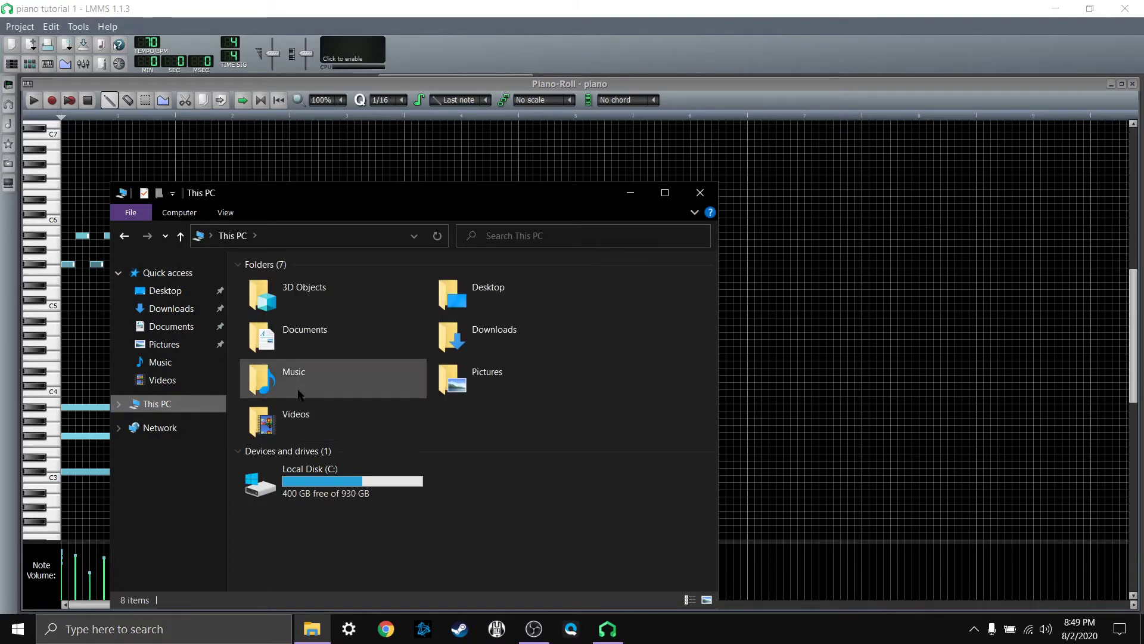
pyautogui.doubleClick(319, 488)
pyautogui.doubleClick(265, 364)
pyautogui.click(262, 287)
pyautogui.doubleClick(261, 288)
pyautogui.rightClick(261, 287)
pyautogui.click(486, 382)
pyautogui.scroll(-1, 427, 419)
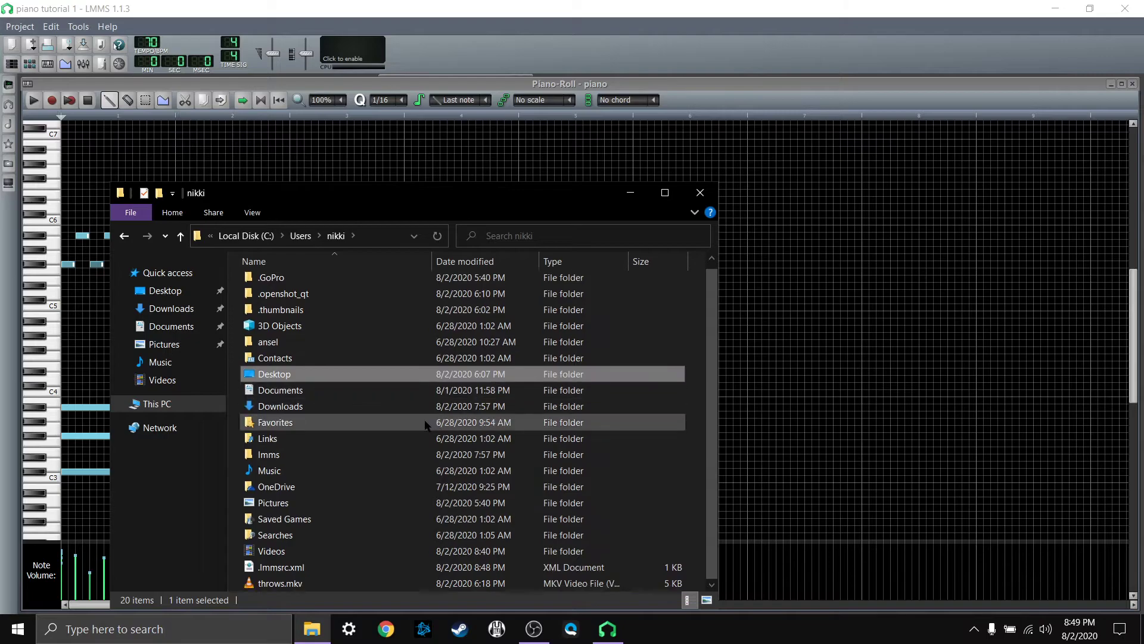
pyautogui.doubleClick(332, 455)
pyautogui.doubleClick(296, 299)
# Step: Play the exported "piano tutorial 1.wav" in VLC, and close the player and the File Explorer window
pyautogui.click(296, 302)
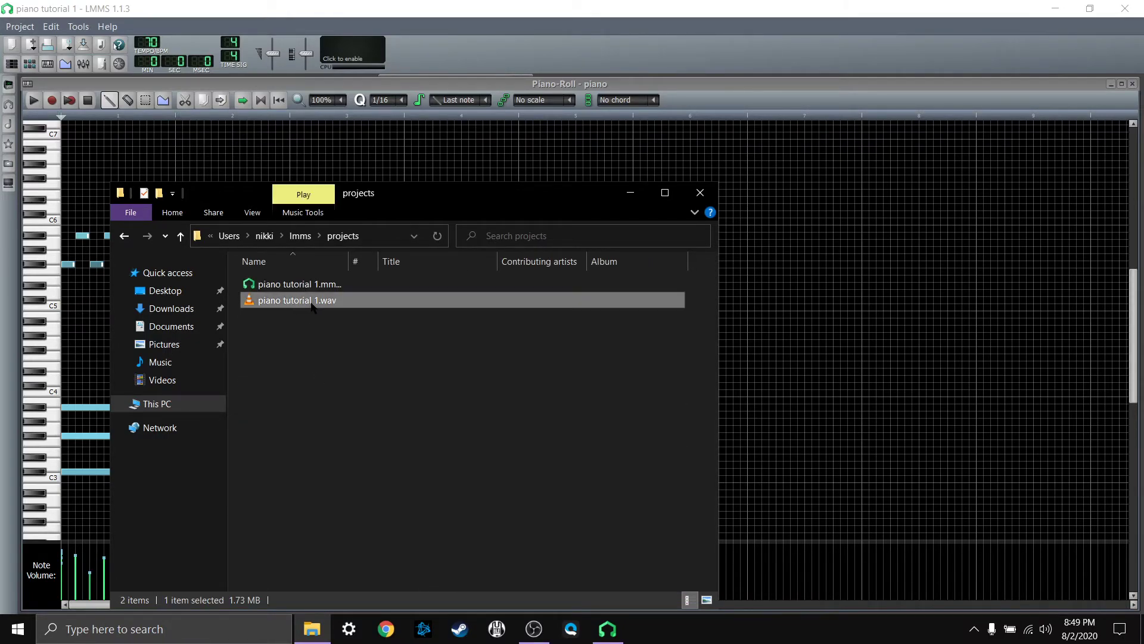
pyautogui.doubleClick(304, 302)
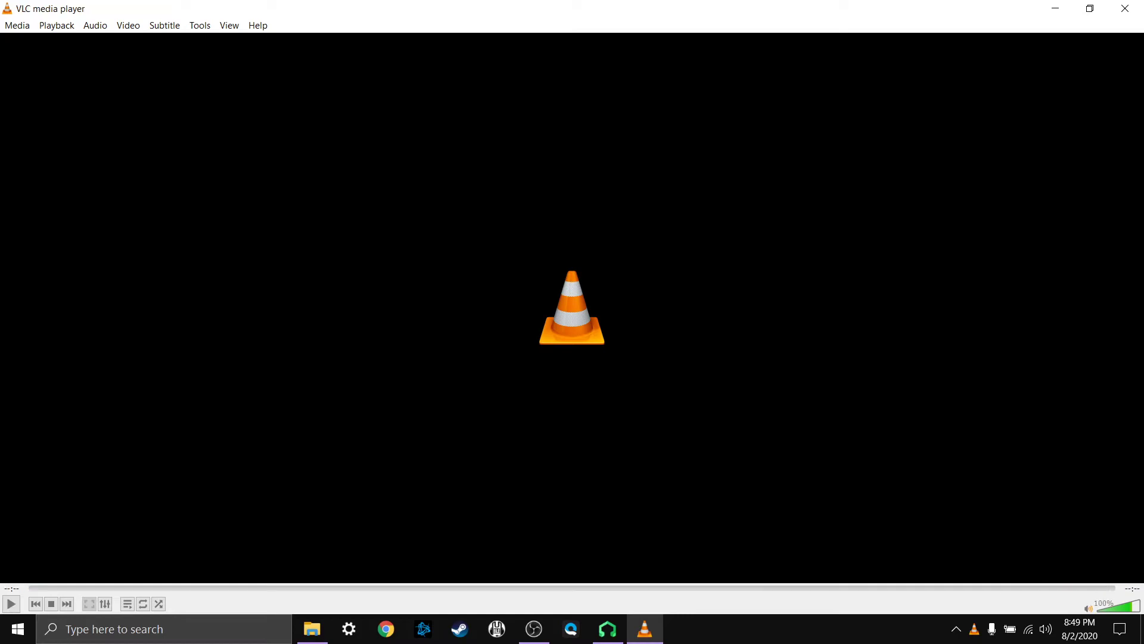
pyautogui.click(1131, 12)
pyautogui.click(705, 195)
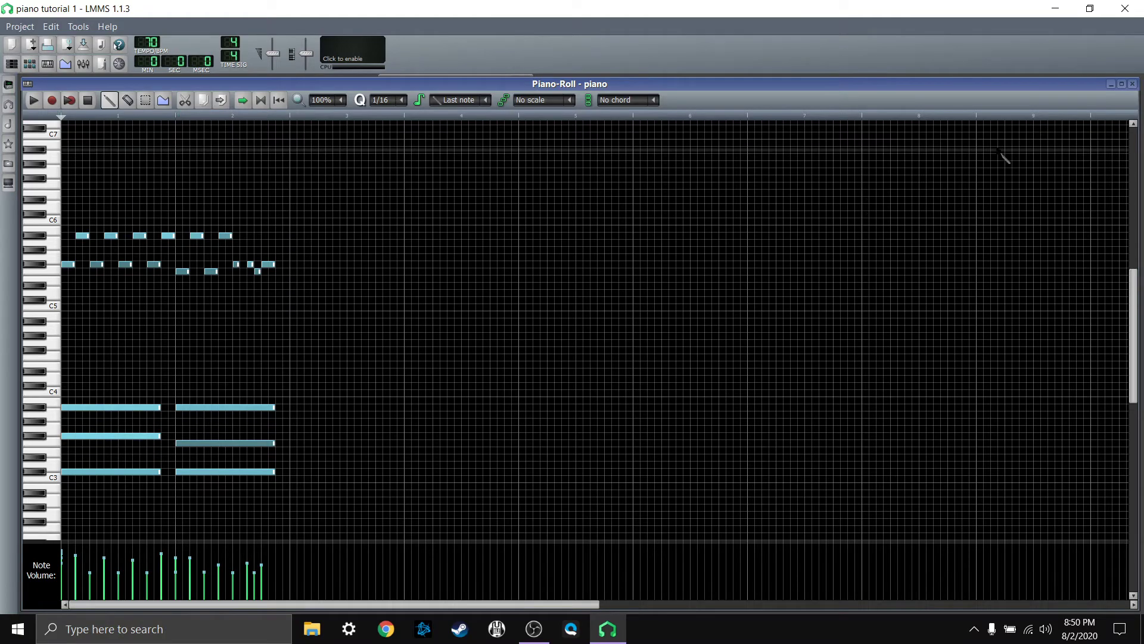
# Step: Close the piano roll and add the soundfont GeneralUser GS v1.471.sf2 from My samples to the song as a second track
pyautogui.click(1133, 84)
pyautogui.click(109, 174)
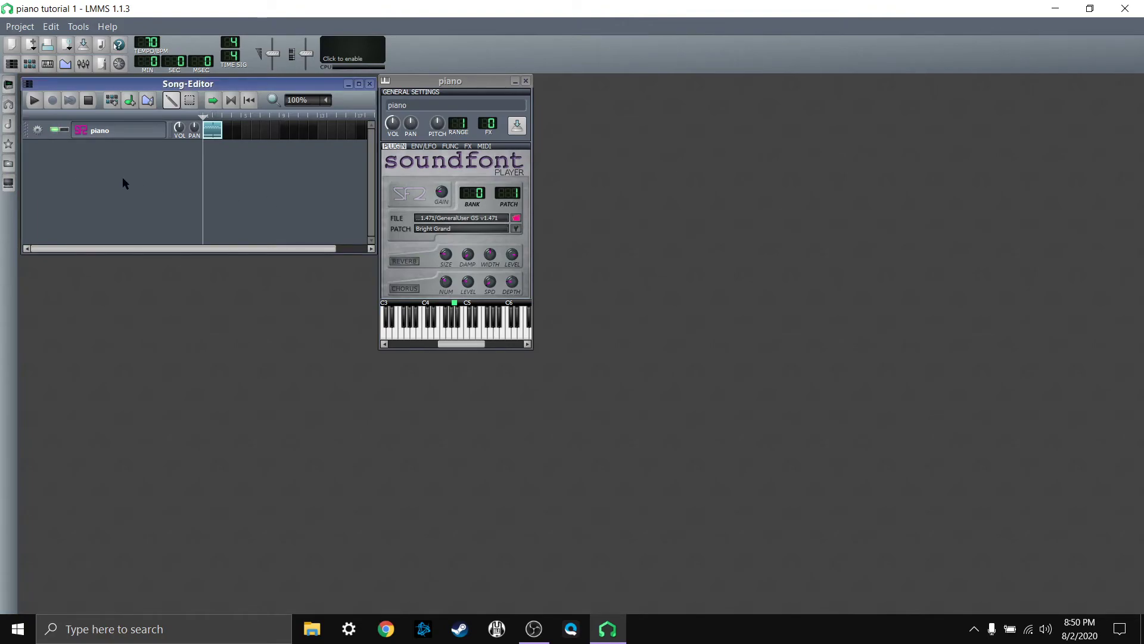
pyautogui.click(9, 123)
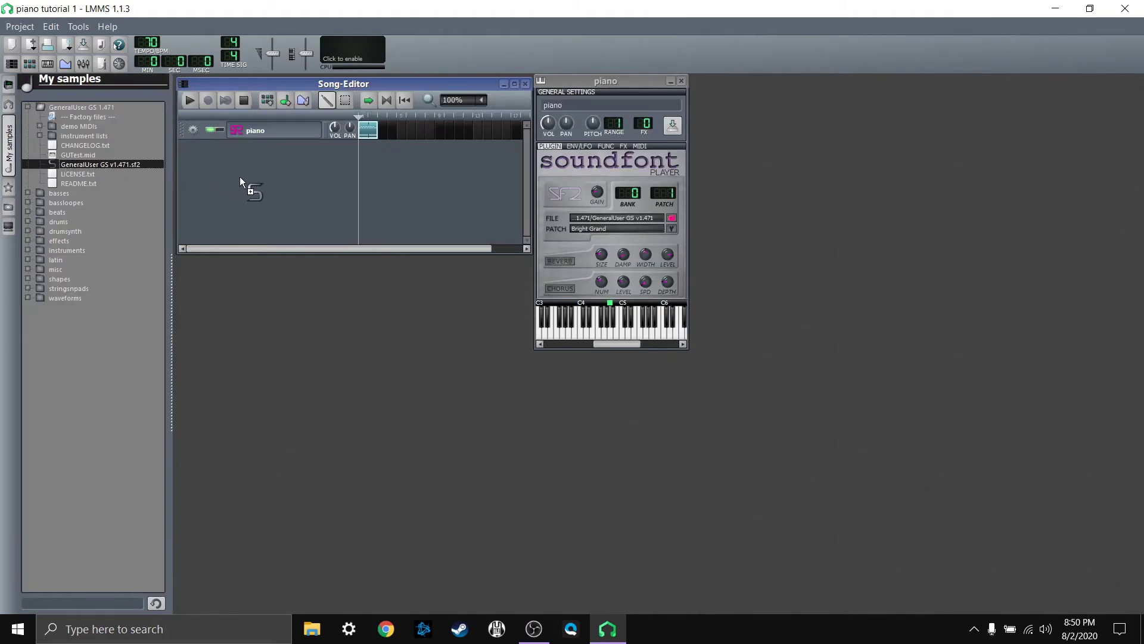
pyautogui.moveTo(240, 176); pyautogui.dragTo(239, 176)
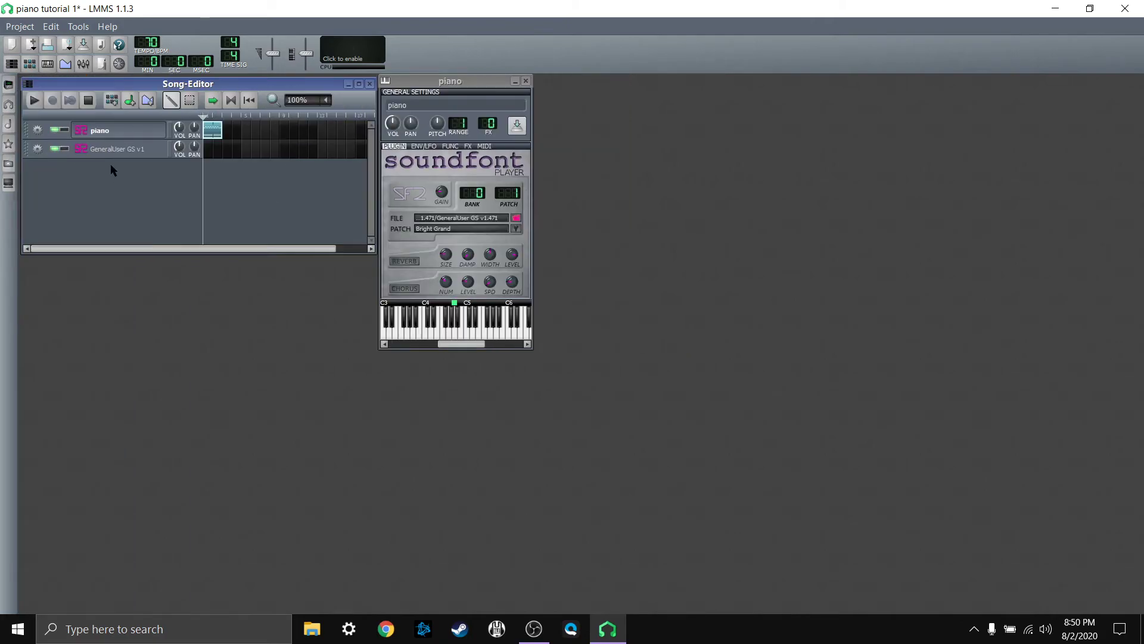
# Step: Show and hide the instrument windows of the piano and GeneralUser GS v1 tracks to compare them
pyautogui.click(116, 150)
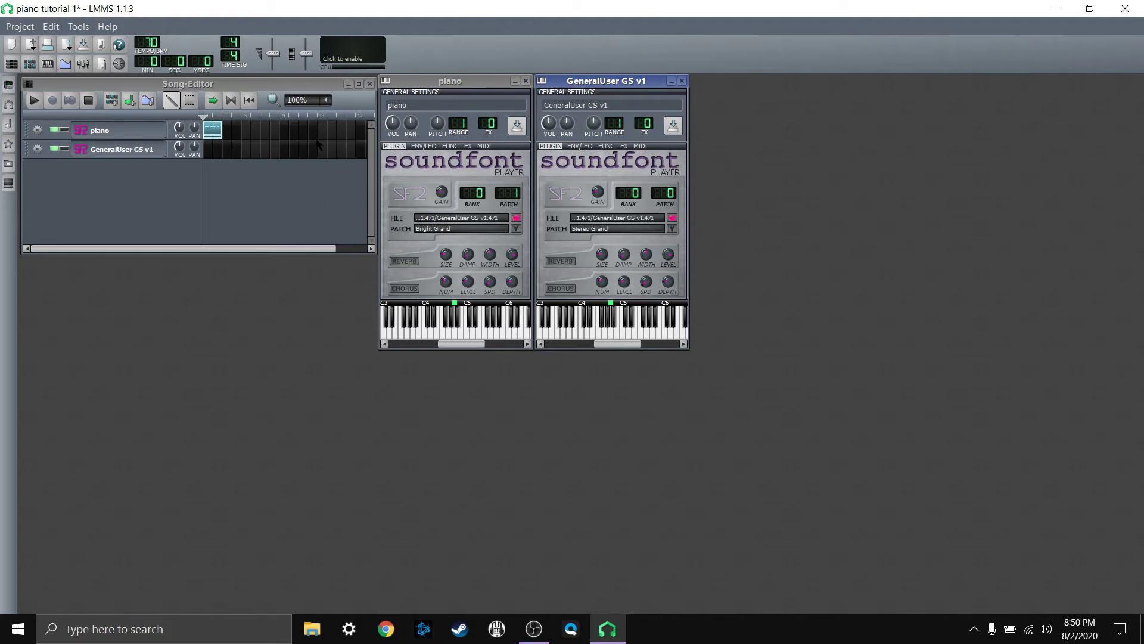
pyautogui.click(149, 150)
pyautogui.click(152, 129)
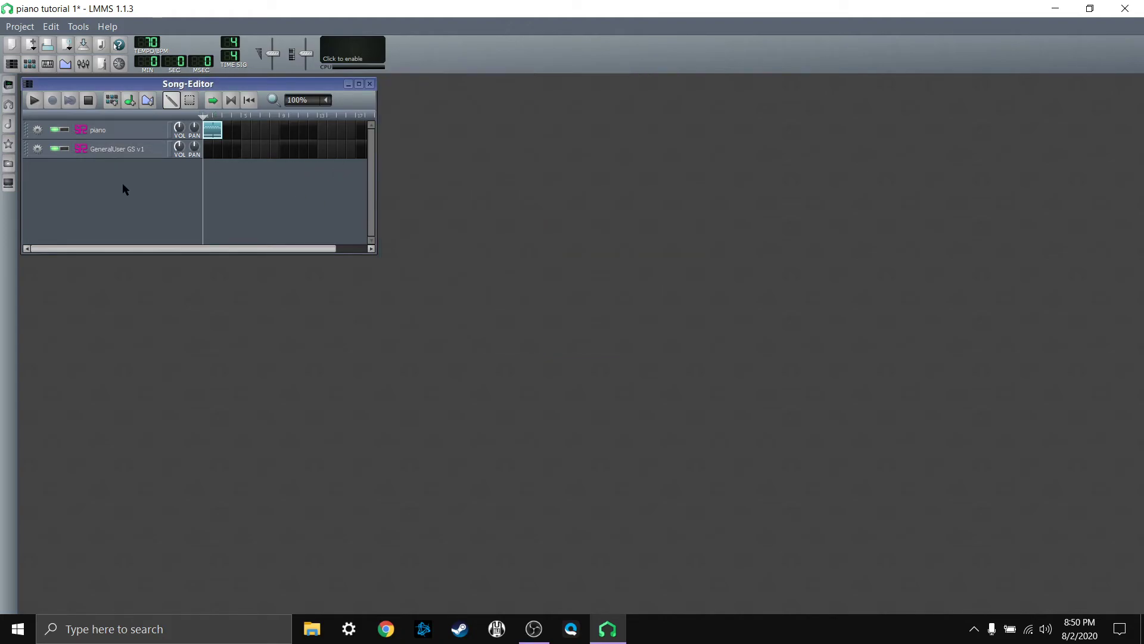
pyautogui.click(126, 131)
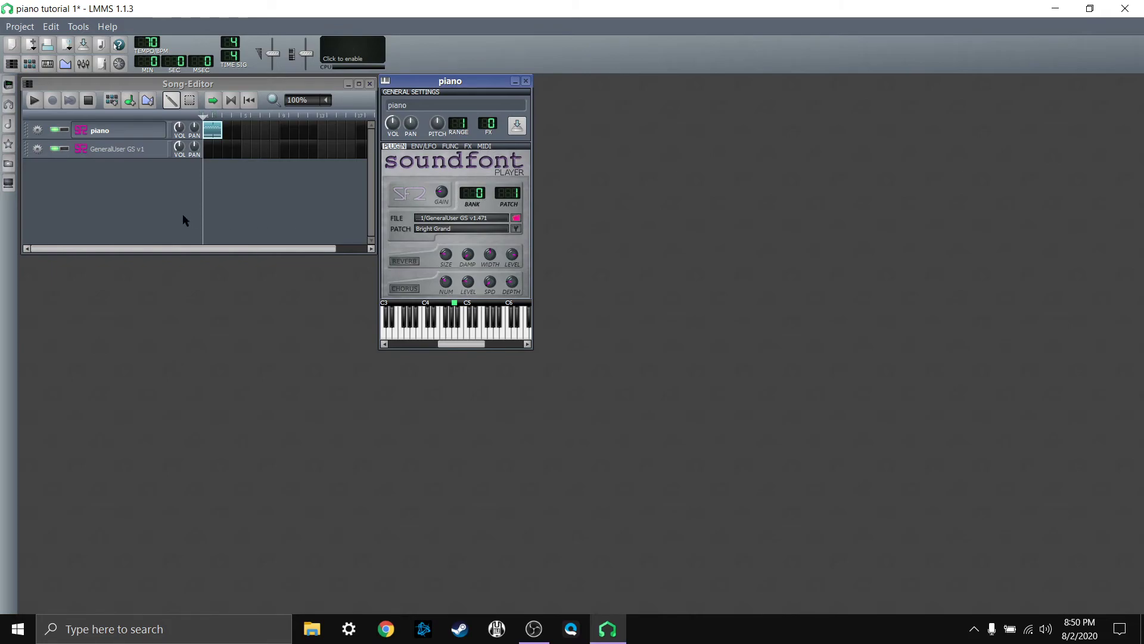
pyautogui.click(114, 132)
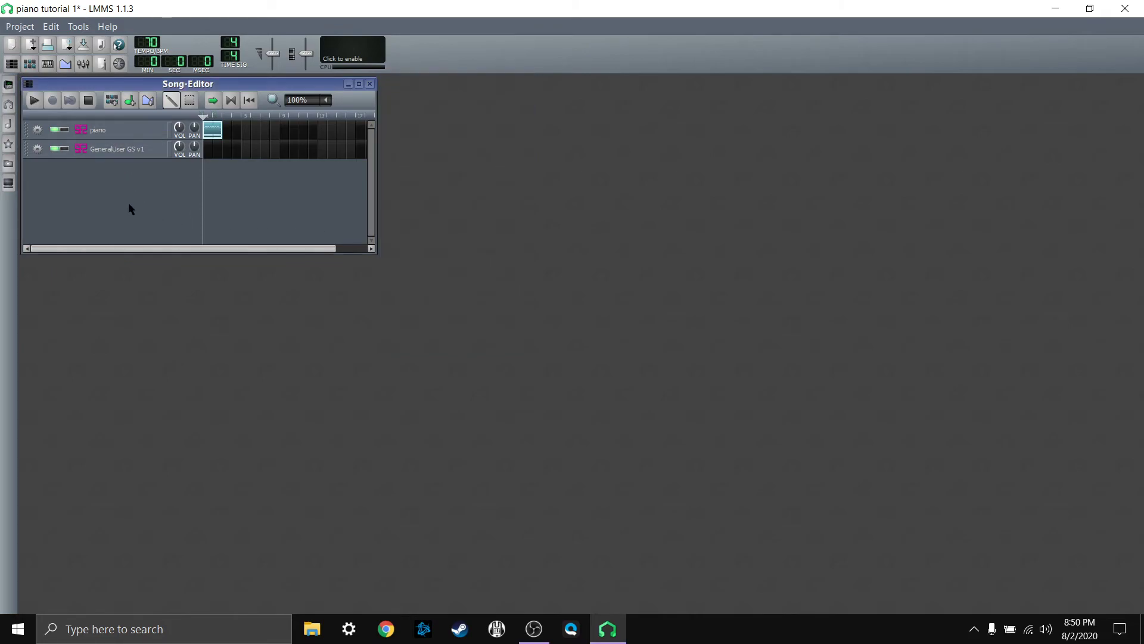
# Step: Open the GeneralUser GS v1 track's soundfont patch list and try Xylophone, Marimba and Vibraphone in bank 0
pyautogui.click(135, 153)
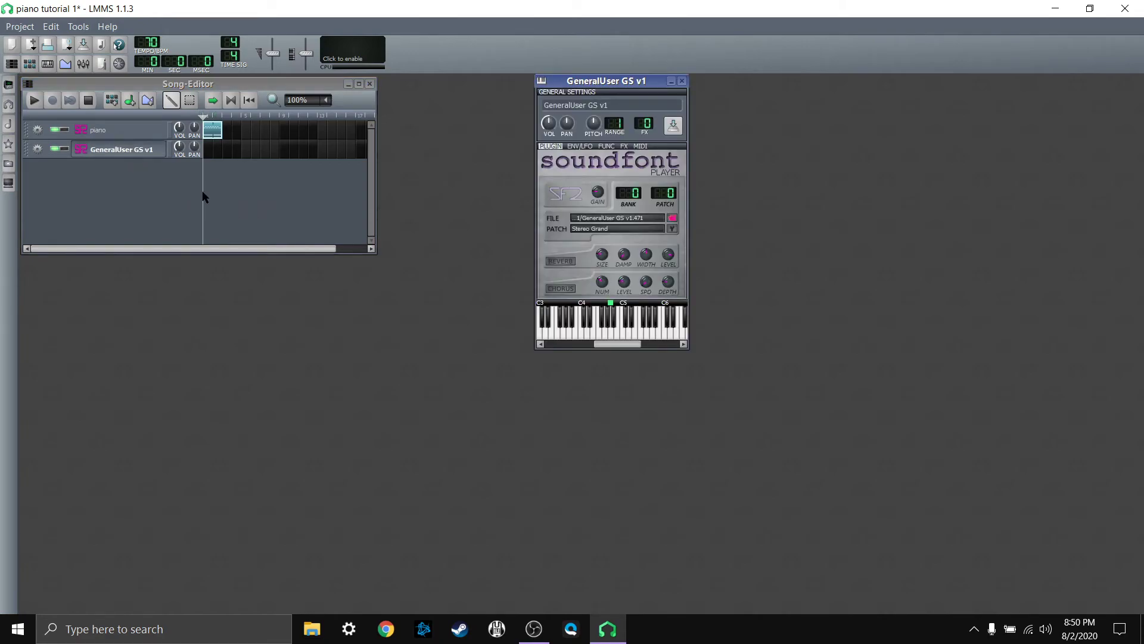
pyautogui.click(672, 229)
pyautogui.scroll(-2, 583, 284)
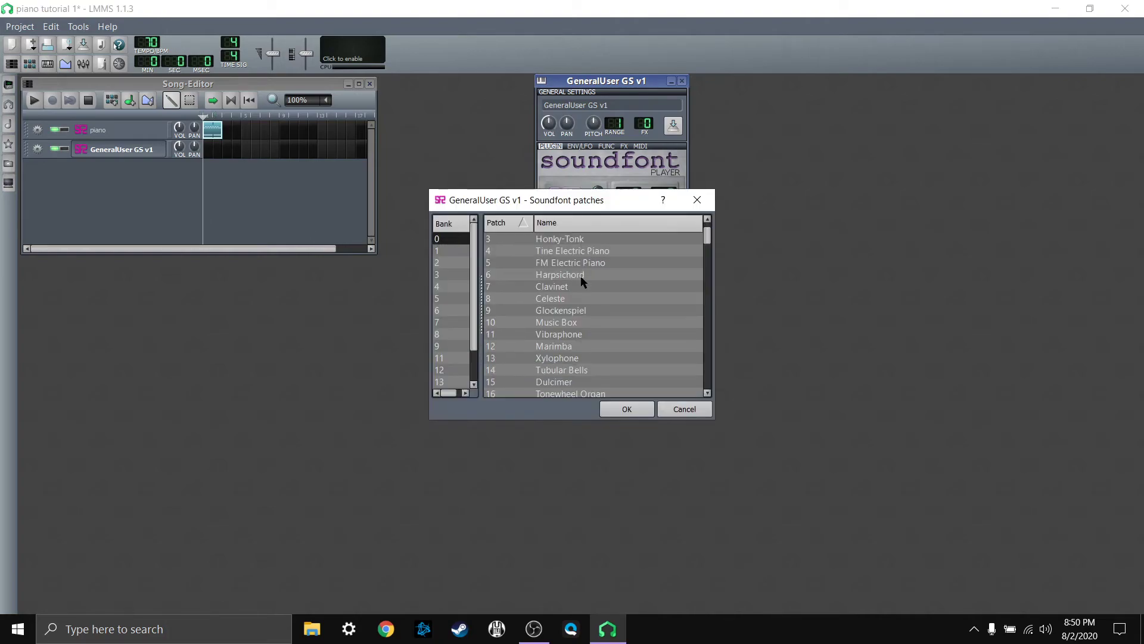
pyautogui.click(582, 325)
pyautogui.scroll(-1, 581, 328)
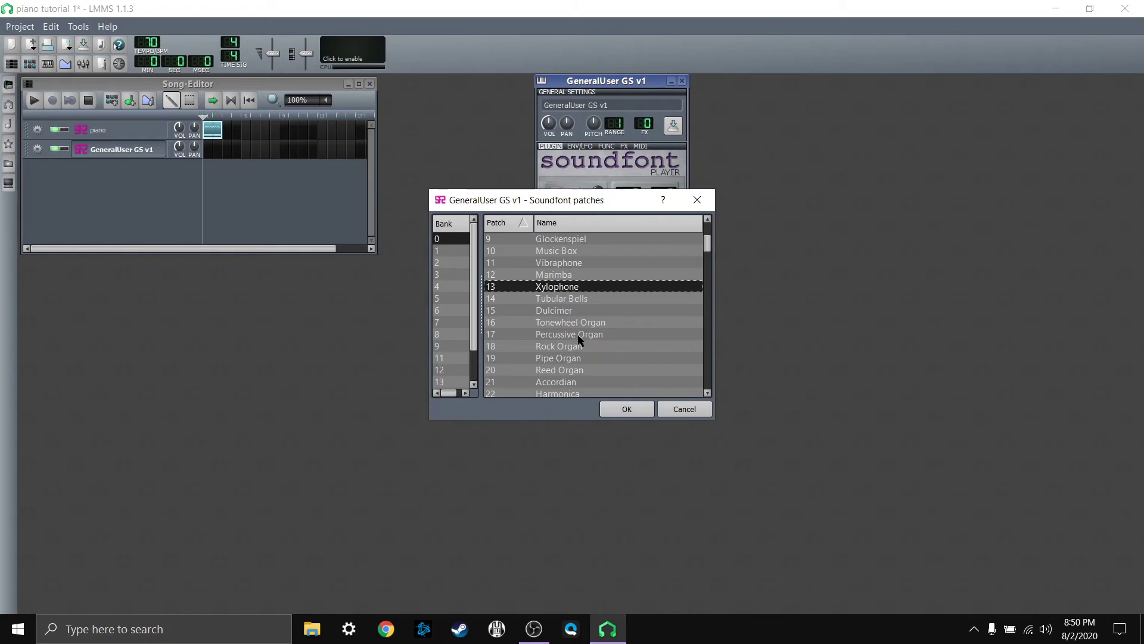
pyautogui.click(577, 276)
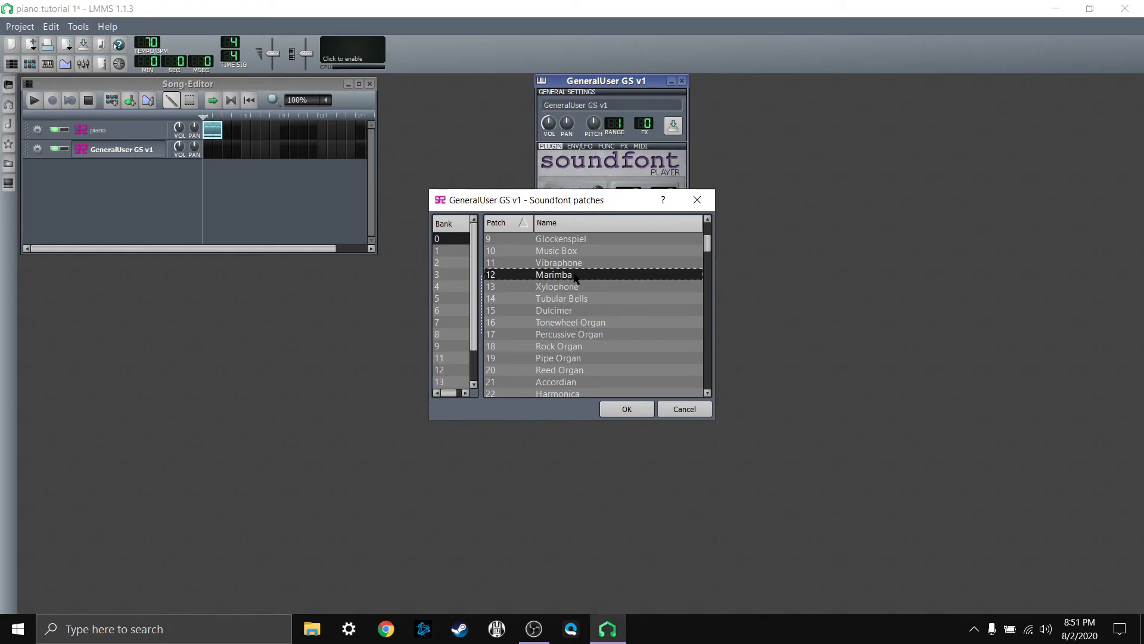
pyautogui.click(580, 264)
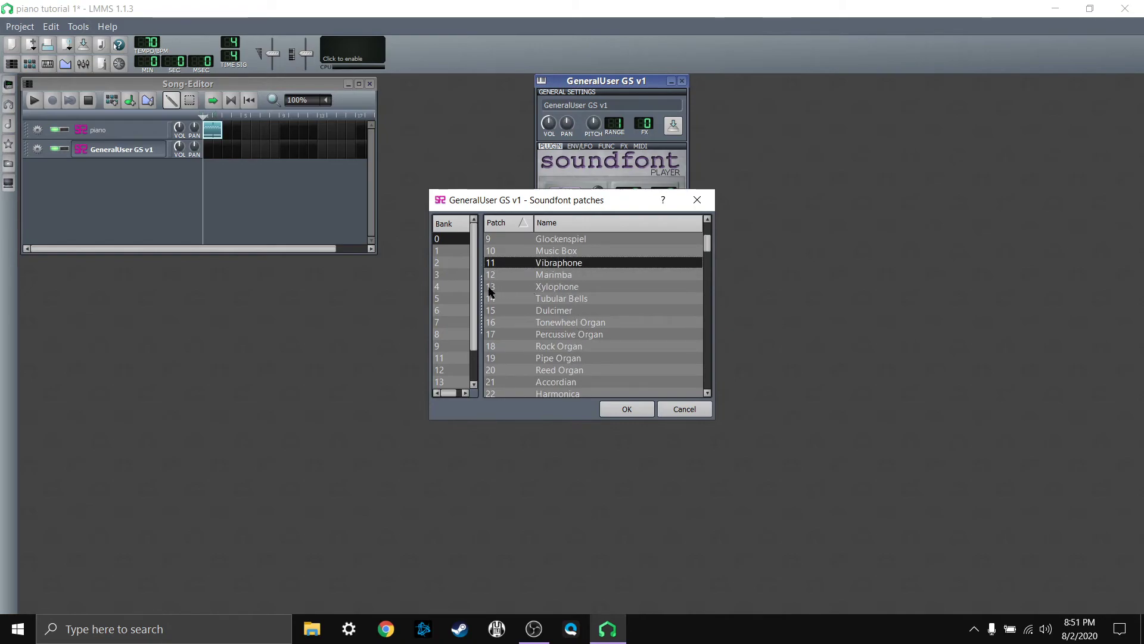
# Step: Browse the other soundfont banks and set the GeneralUser GS v1 track to bank 8, patch 14 Church Bells
pyautogui.click(447, 288)
pyautogui.click(442, 313)
pyautogui.click(446, 346)
pyautogui.scroll(-1, 447, 354)
pyautogui.click(448, 354)
pyautogui.click(447, 321)
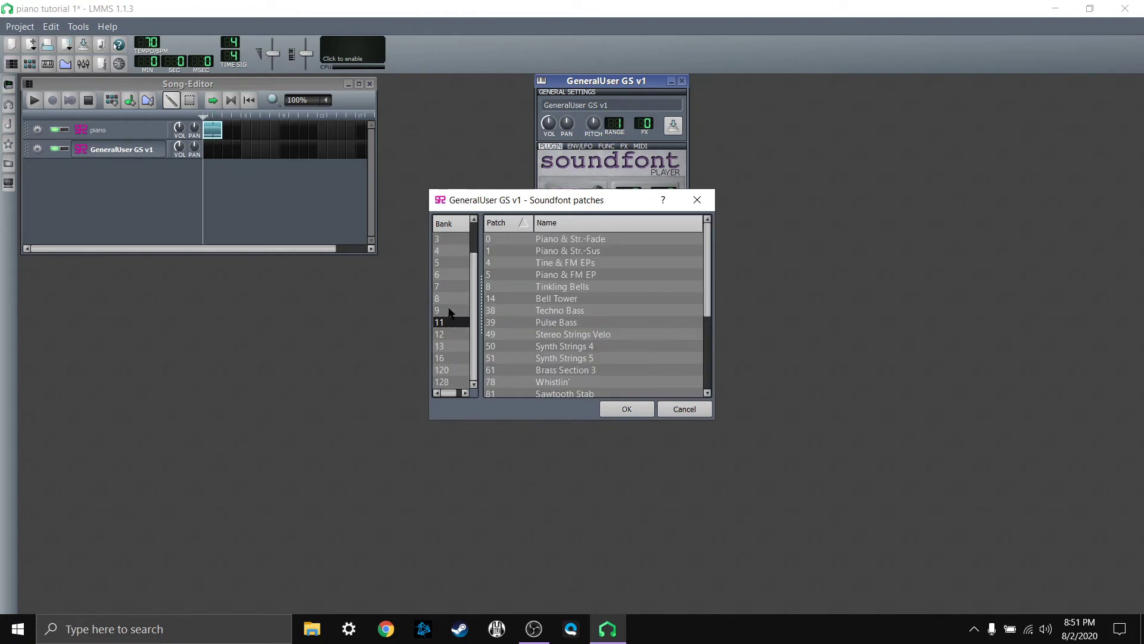
pyautogui.click(447, 301)
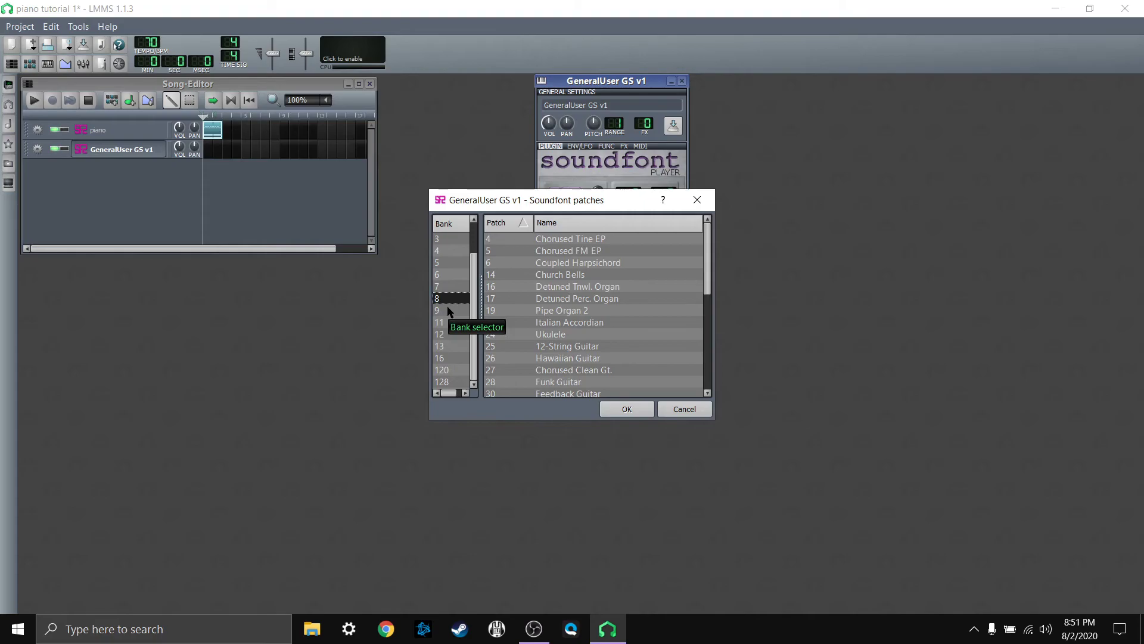
pyautogui.click(558, 275)
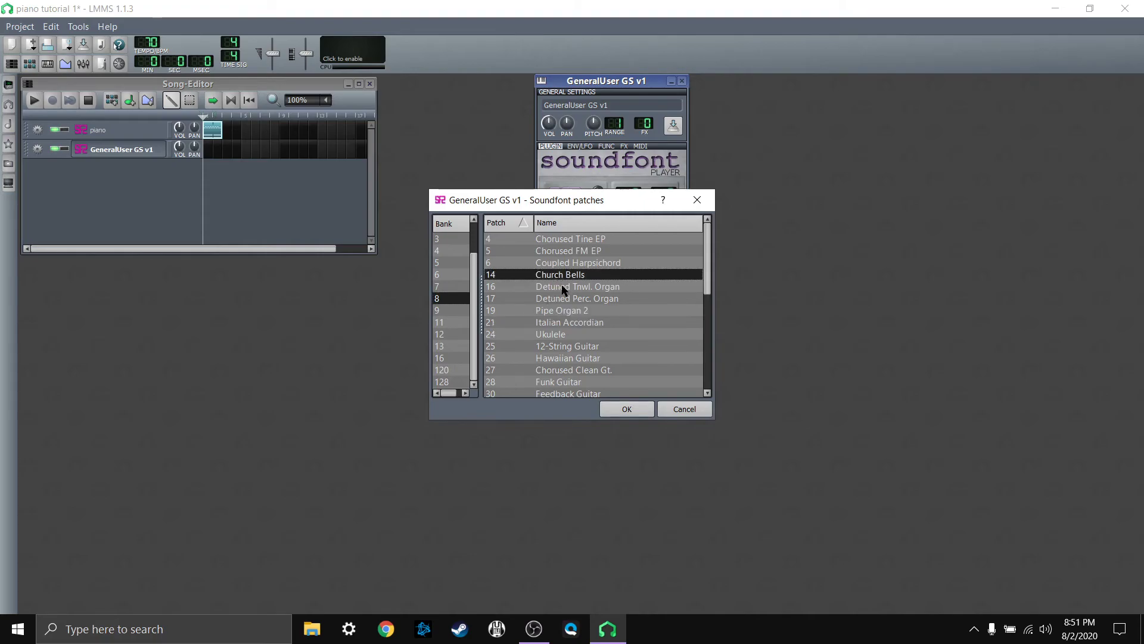
pyautogui.click(612, 410)
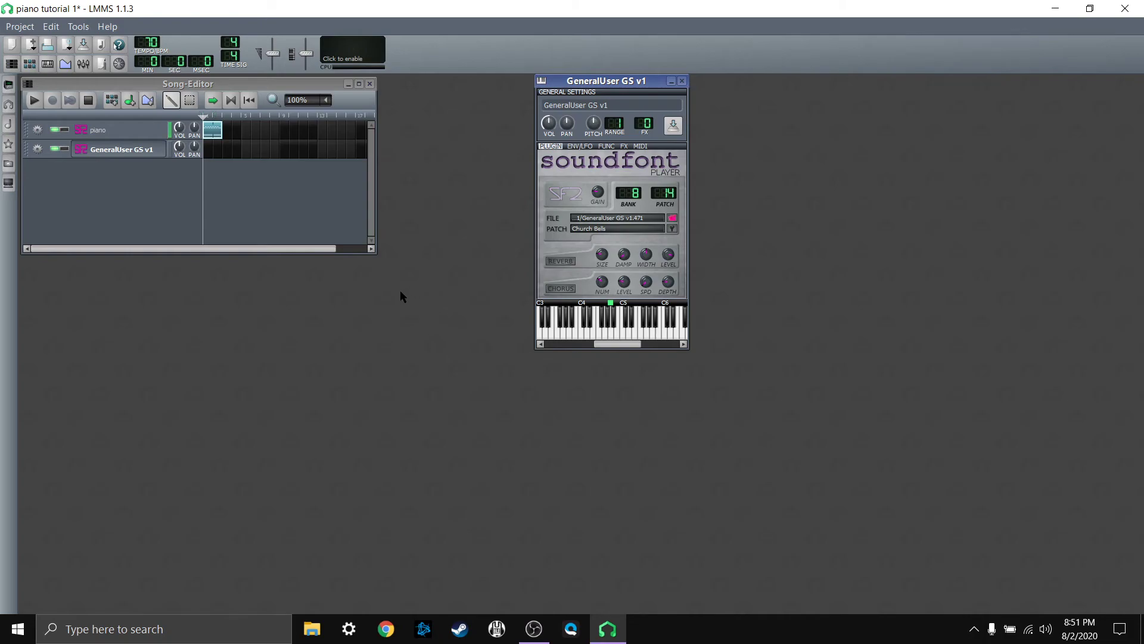
# Step: Turn off the V49 MIDI input for the piano track and enable V49 as input for the GeneralUser GS v1 track
pyautogui.click(36, 132)
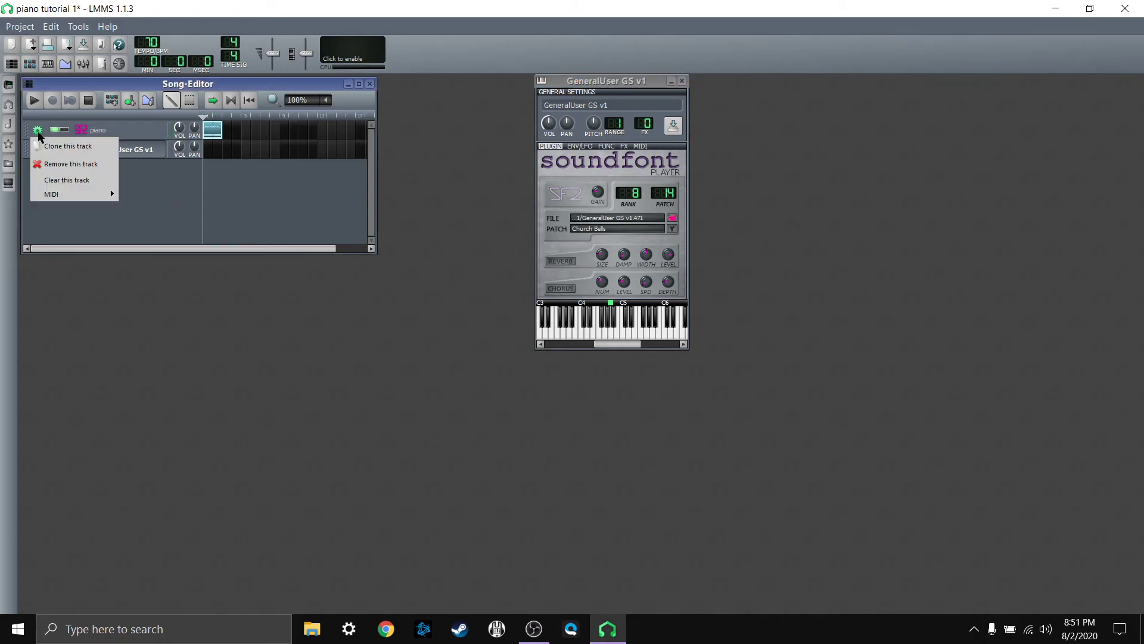
pyautogui.moveTo(110, 194)
pyautogui.moveTo(146, 196)
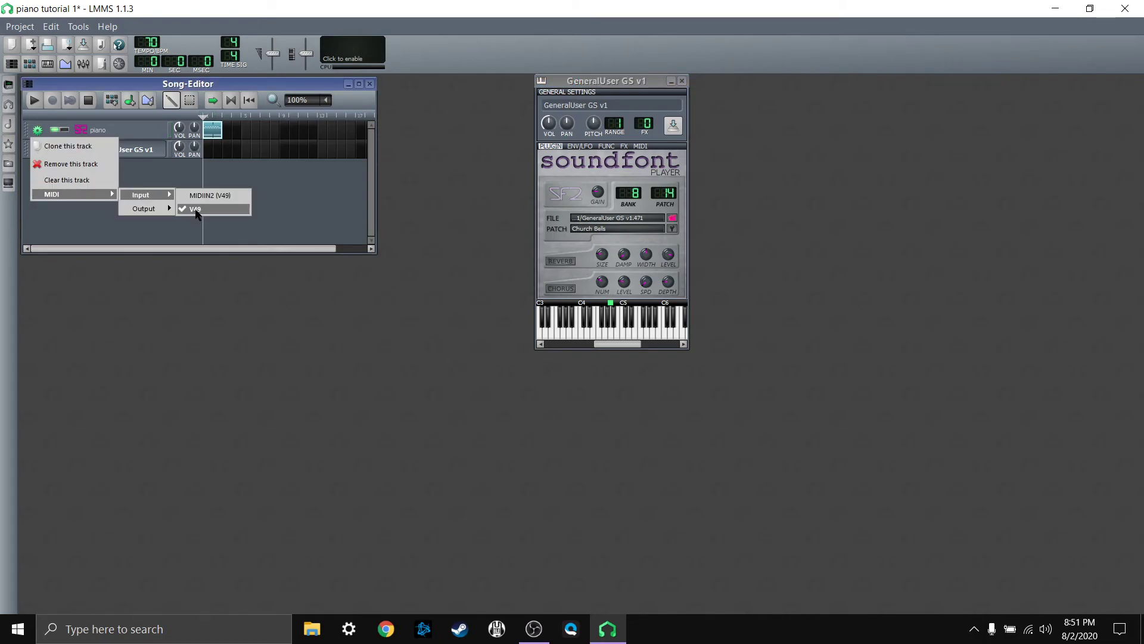
pyautogui.click(209, 194)
pyautogui.click(37, 149)
pyautogui.moveTo(66, 213)
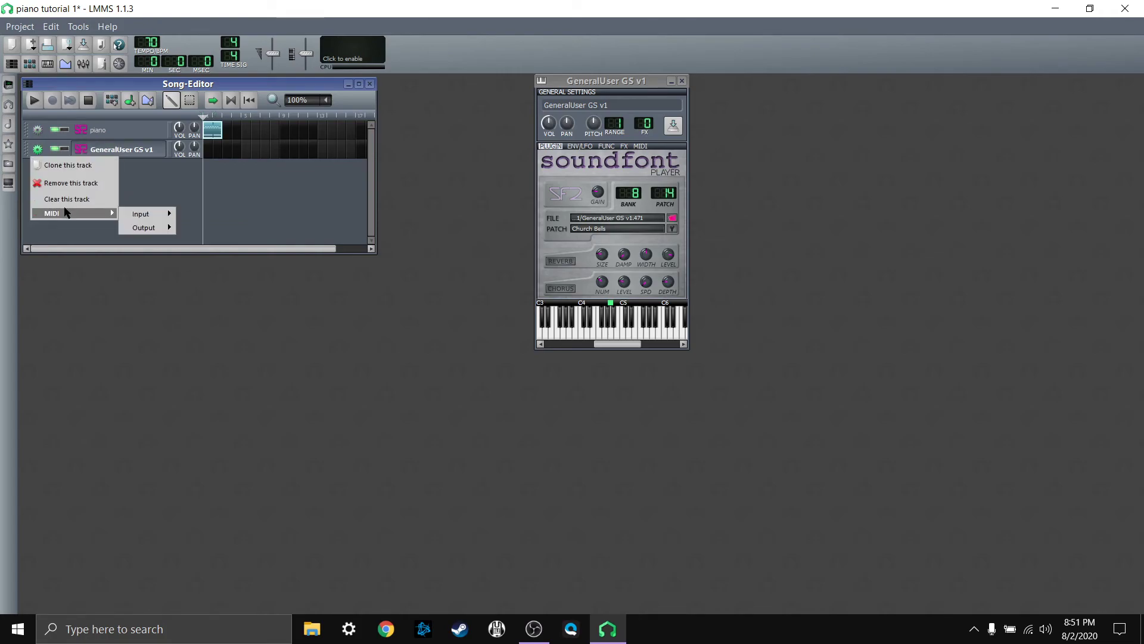
pyautogui.moveTo(149, 213)
pyautogui.click(197, 229)
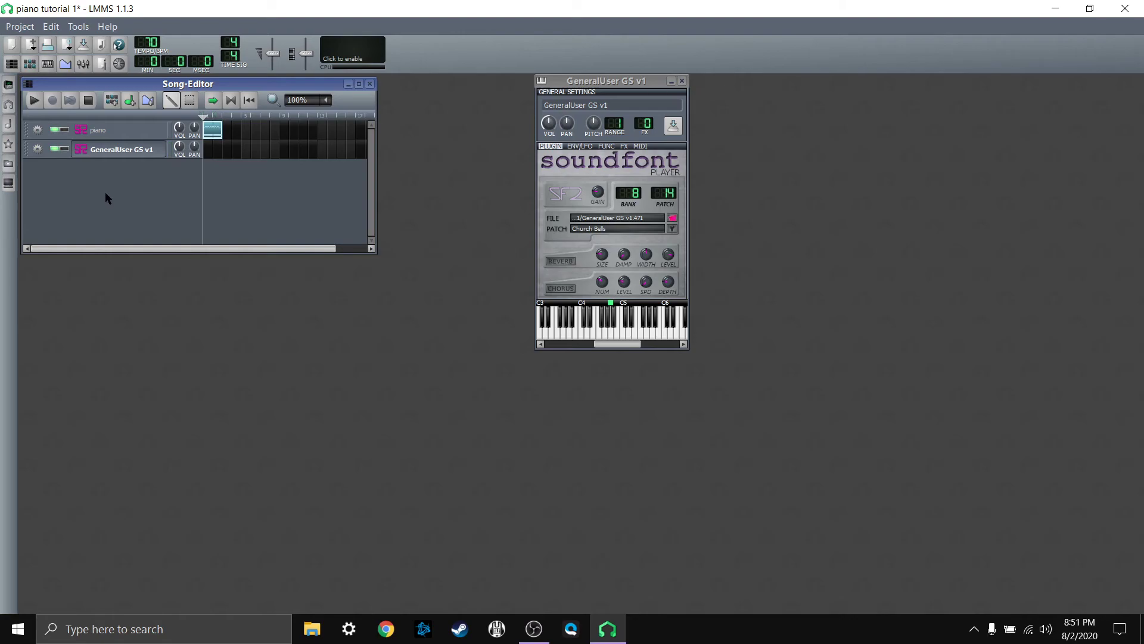
# Step: Rename the GeneralUser GS v1 track as bells and open its first pattern in the piano roll
pyautogui.doubleClick(103, 151)
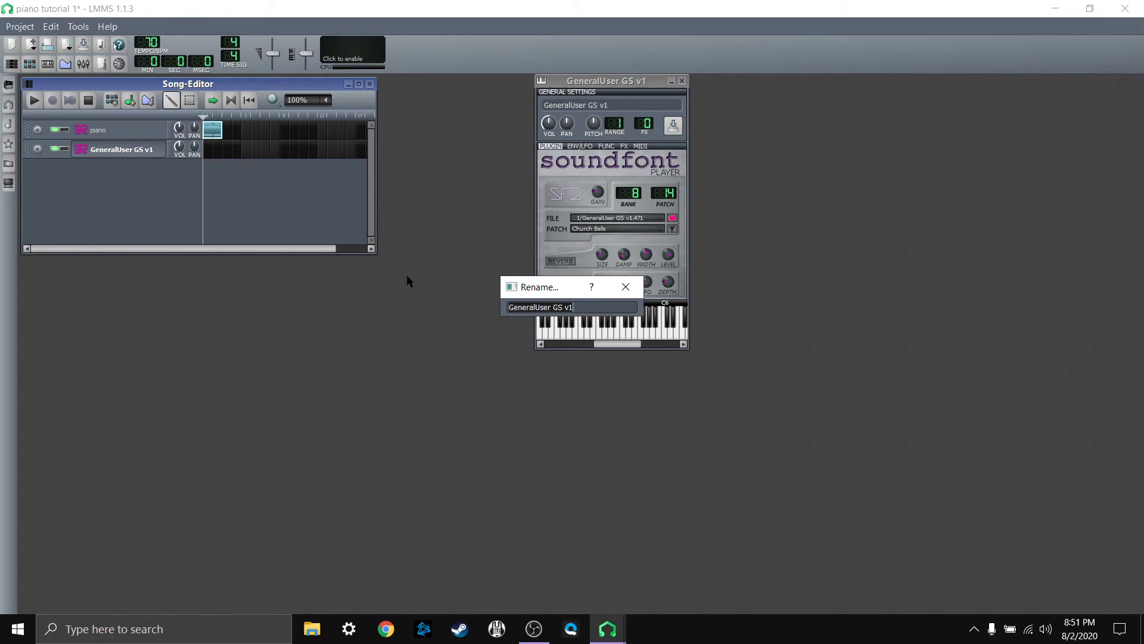
pyautogui.write('bells')
pyautogui.press('Return')
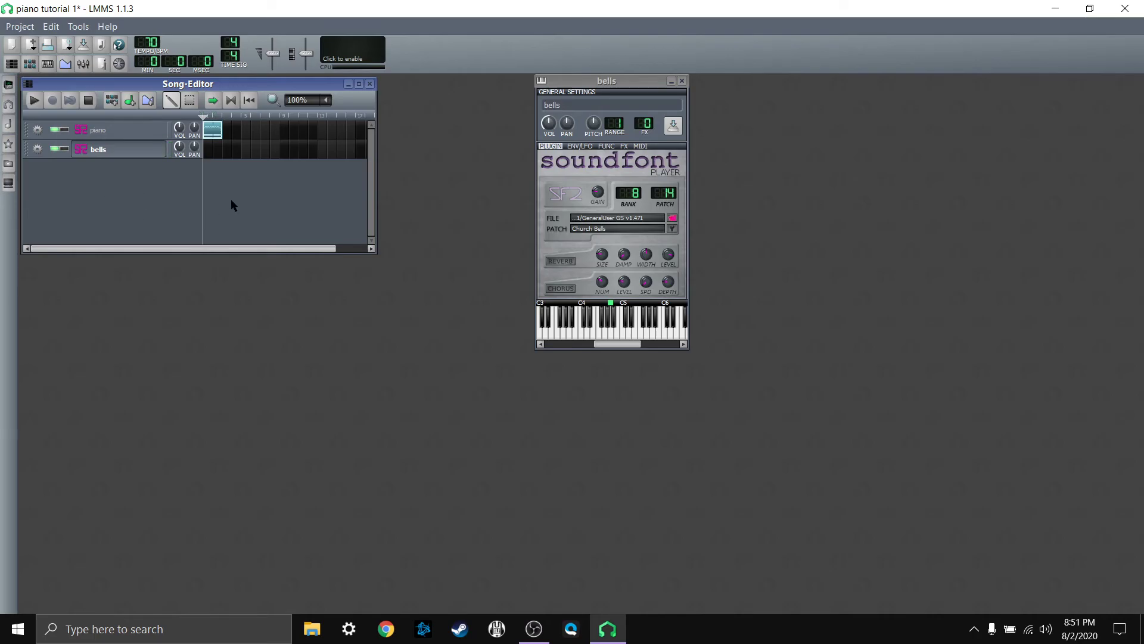
pyautogui.doubleClick(210, 150)
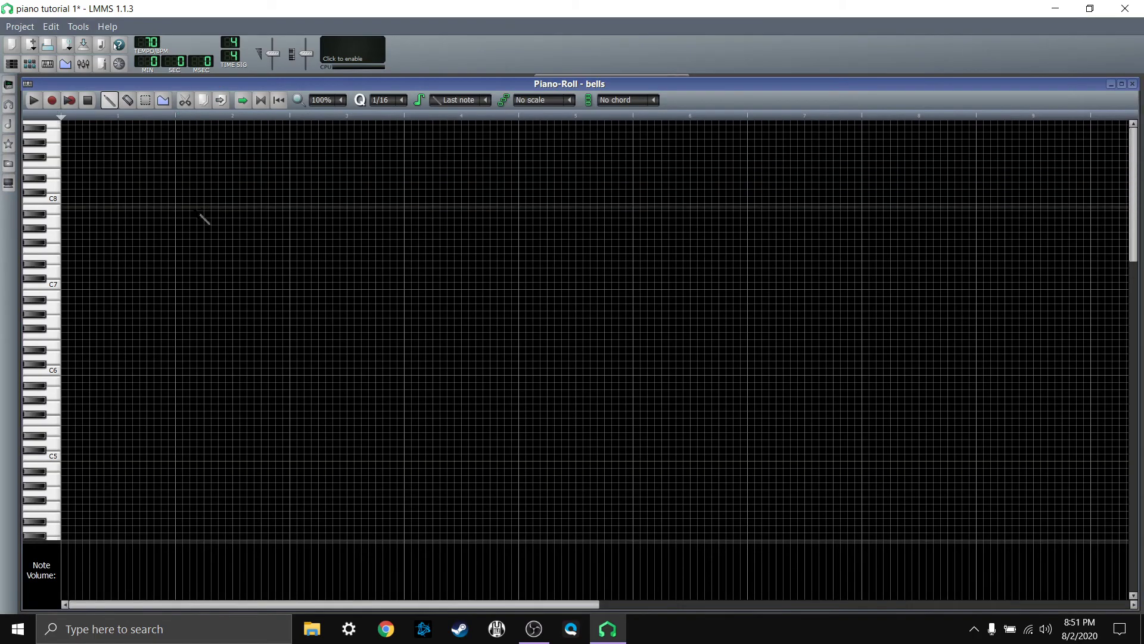
# Step: Try recording the bells pattern along with the song, stop the take and test a few notes
pyautogui.click(73, 102)
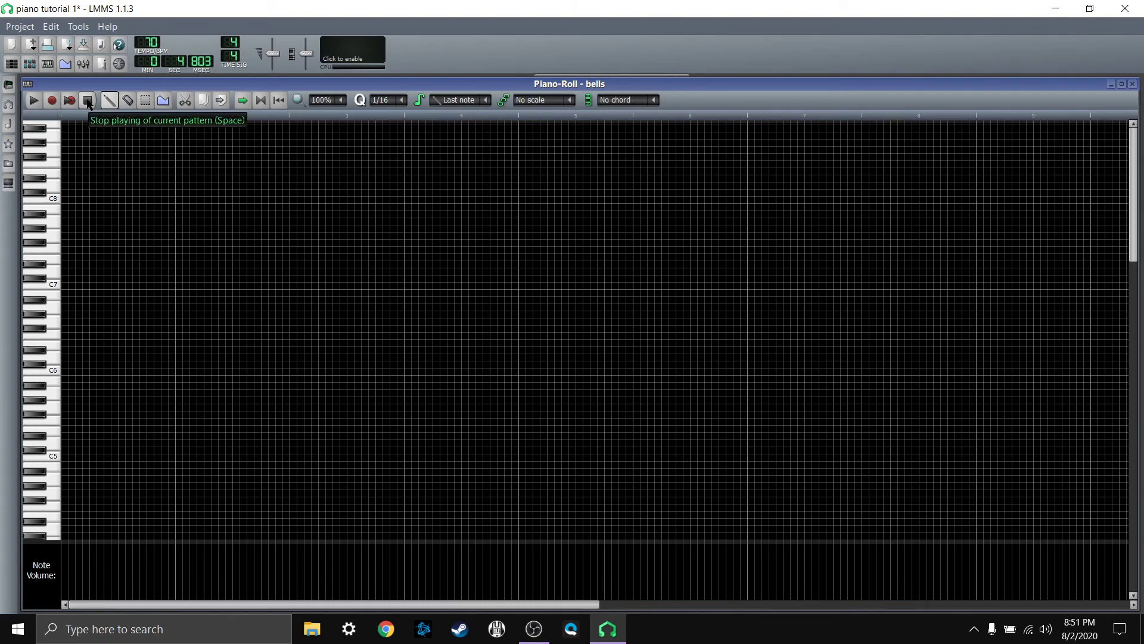
pyautogui.click(88, 101)
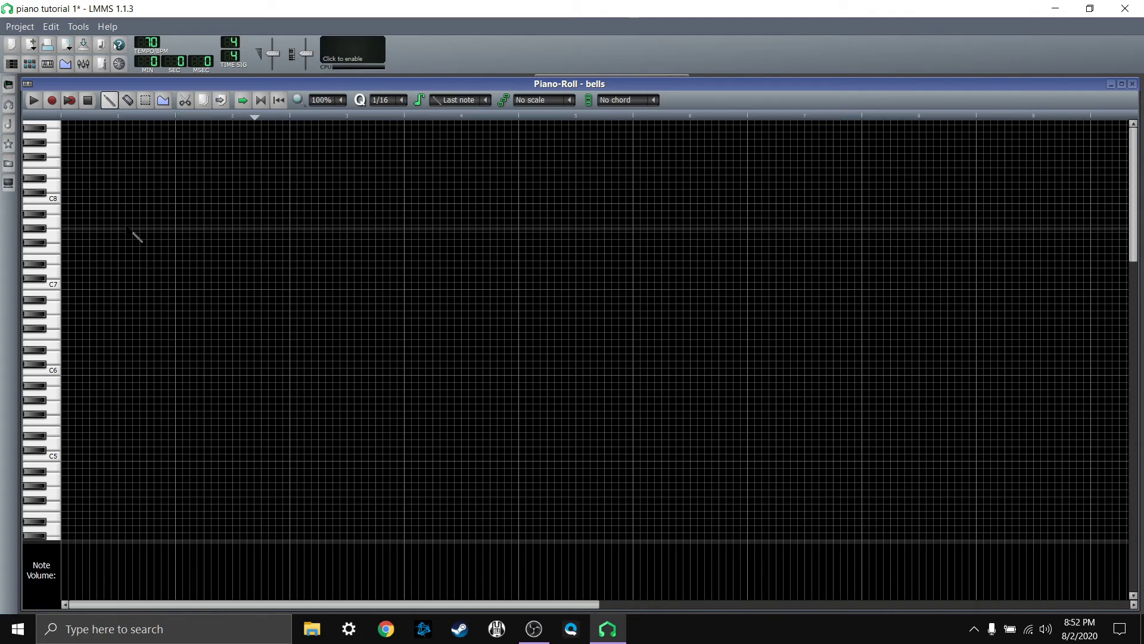
pyautogui.press('2')
pyautogui.press('3')
pyautogui.press('5')
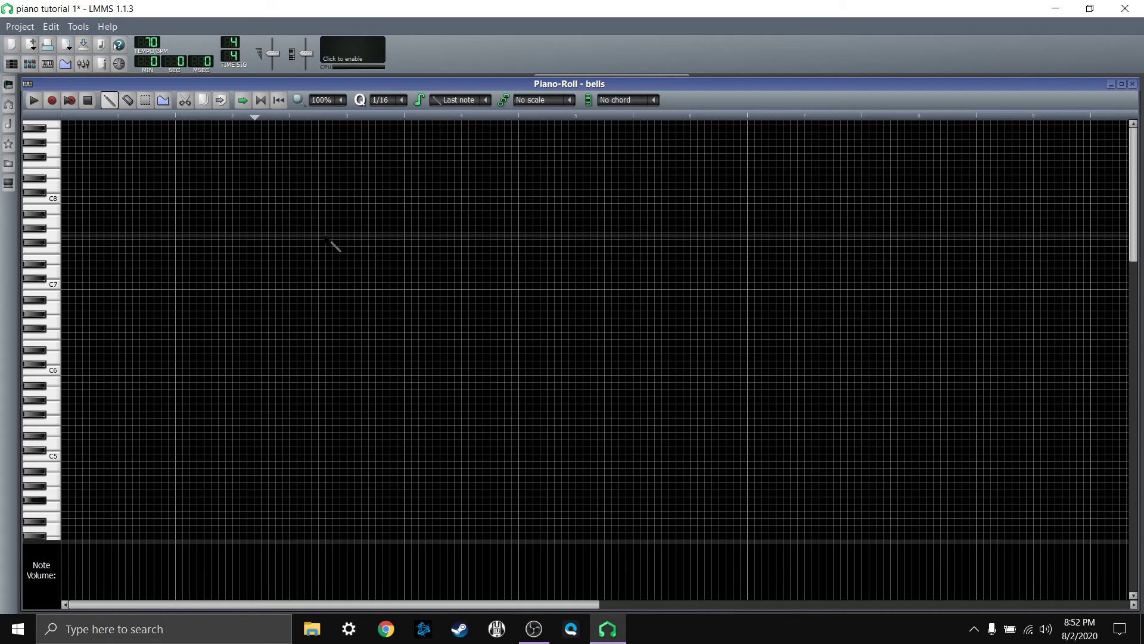
# Step: Record two long F#4 bell notes at the starts of the first two bars while the song plays
pyautogui.click(69, 103)
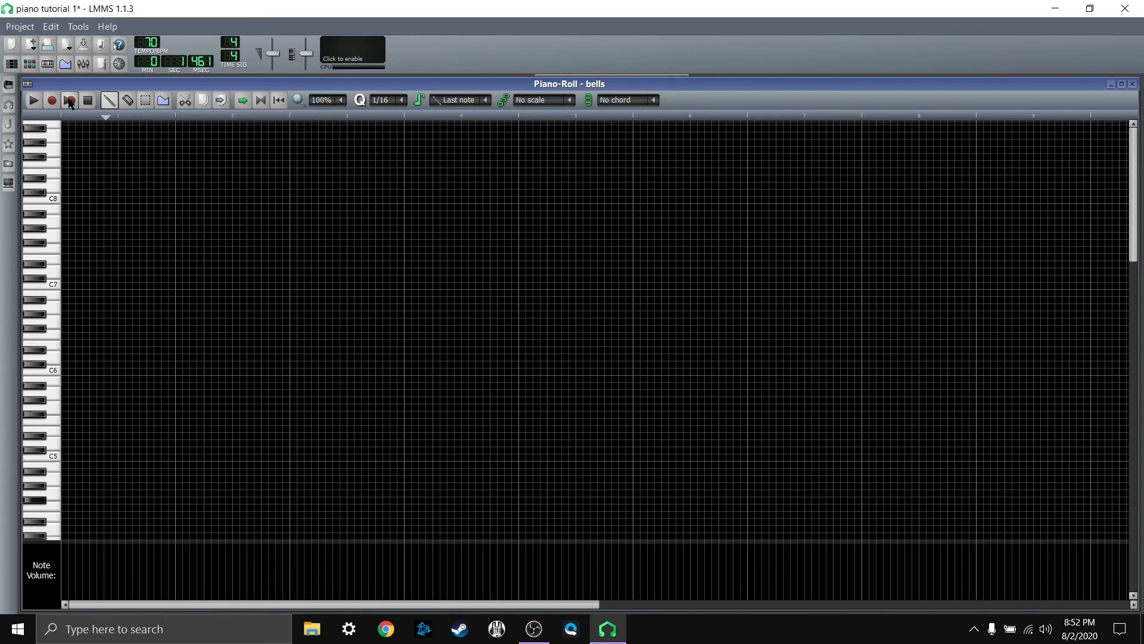
pyautogui.press('5')
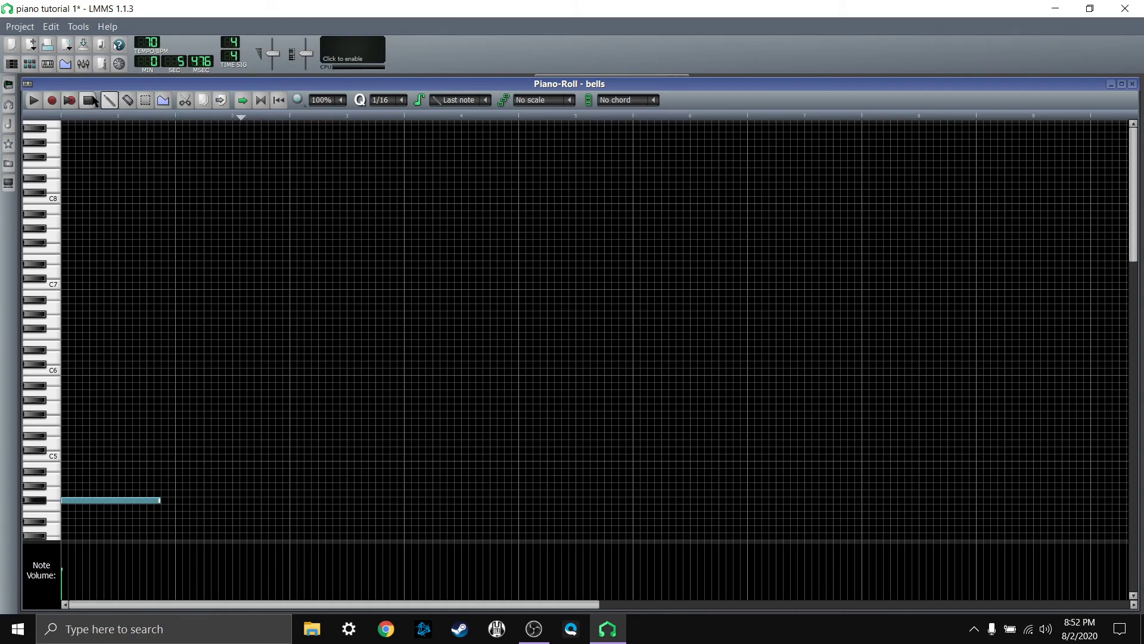
pyautogui.click(92, 101)
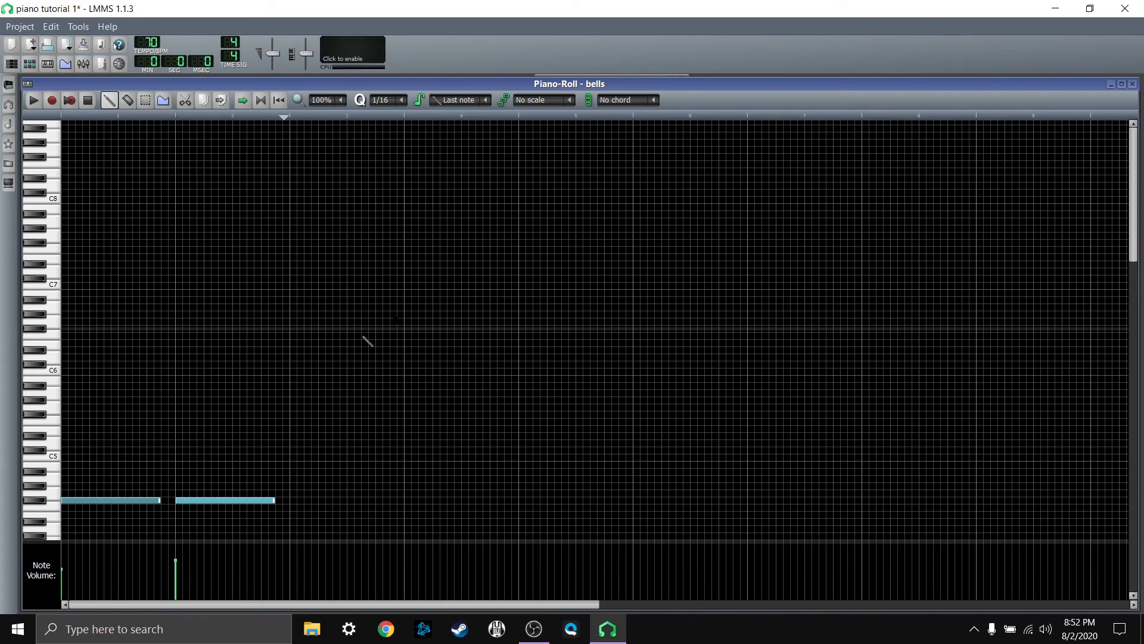
# Step: Close the piano roll and play the song to check the piano and bells tracks together
pyautogui.click(1132, 84)
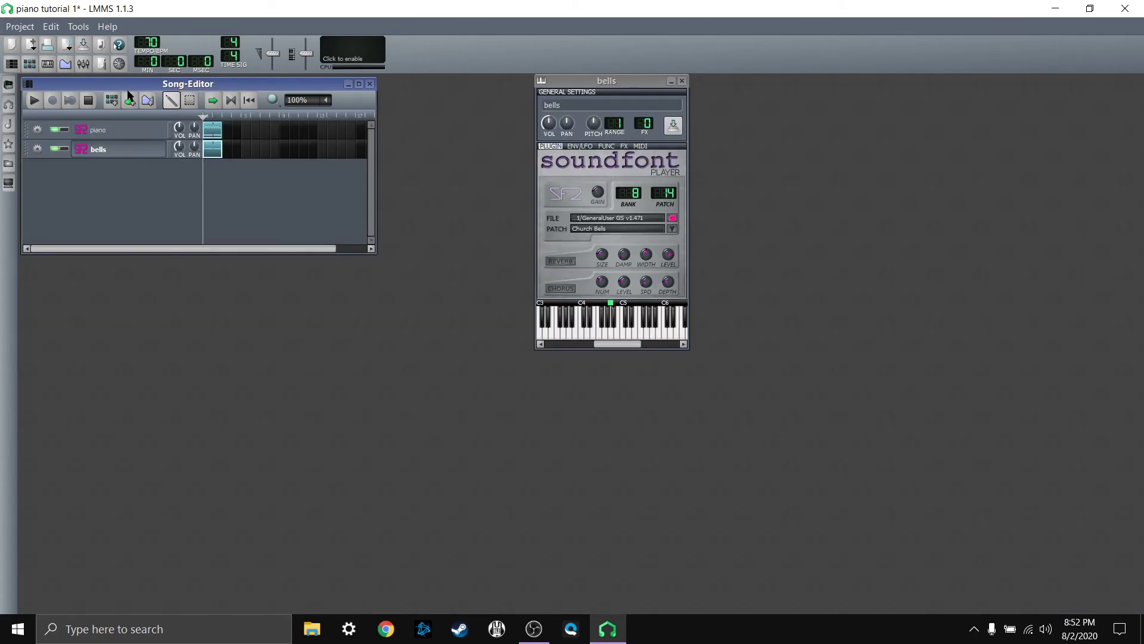
pyautogui.click(34, 101)
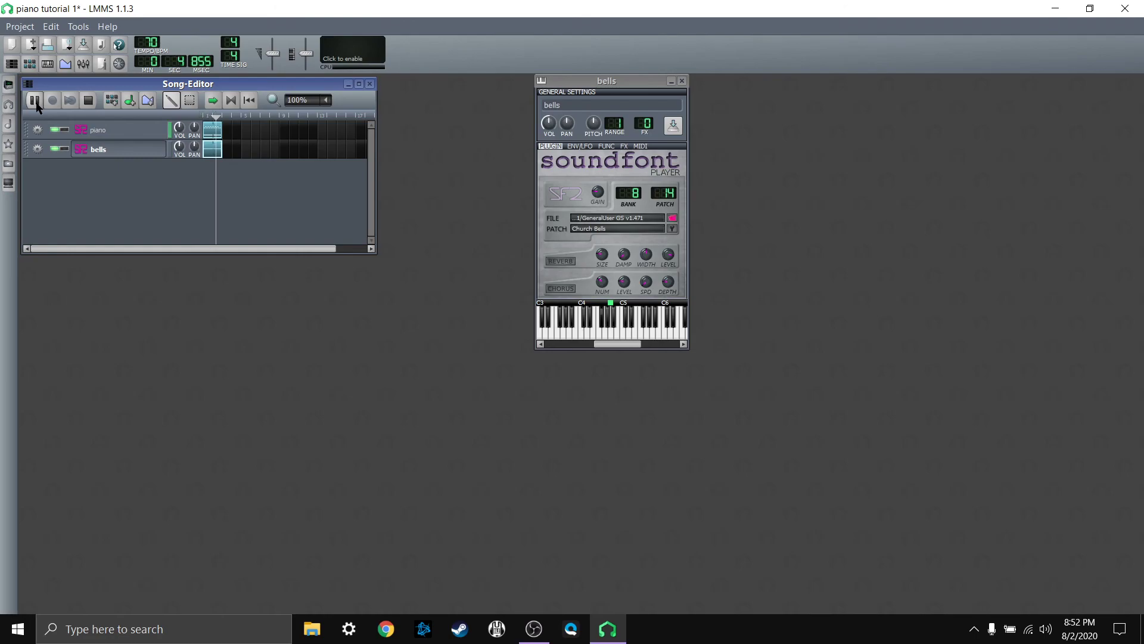
pyautogui.click(87, 101)
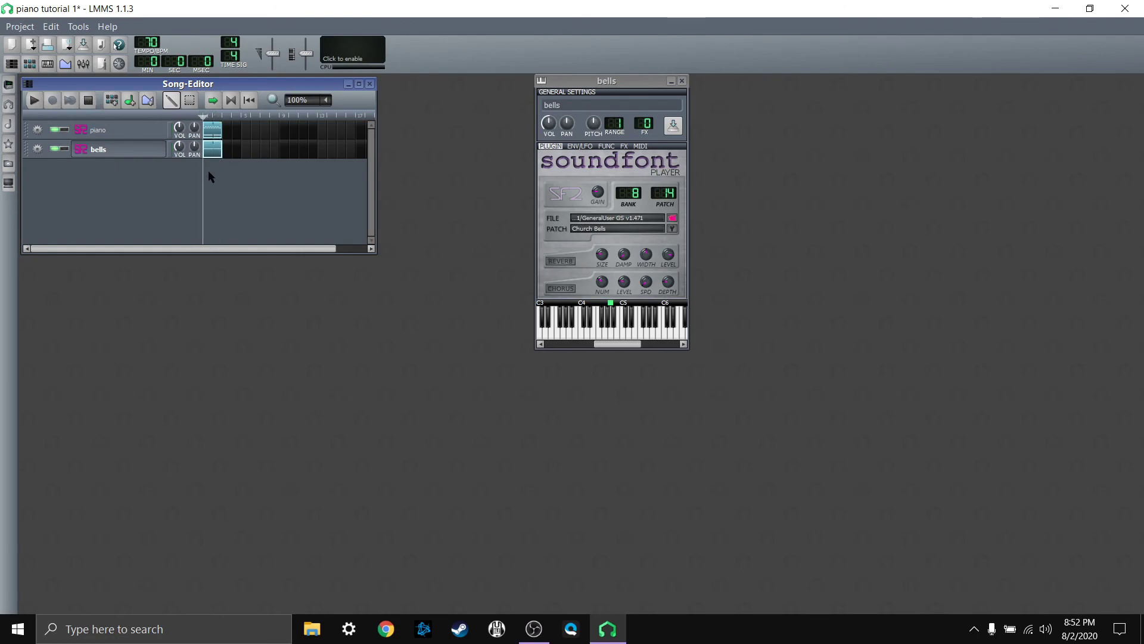